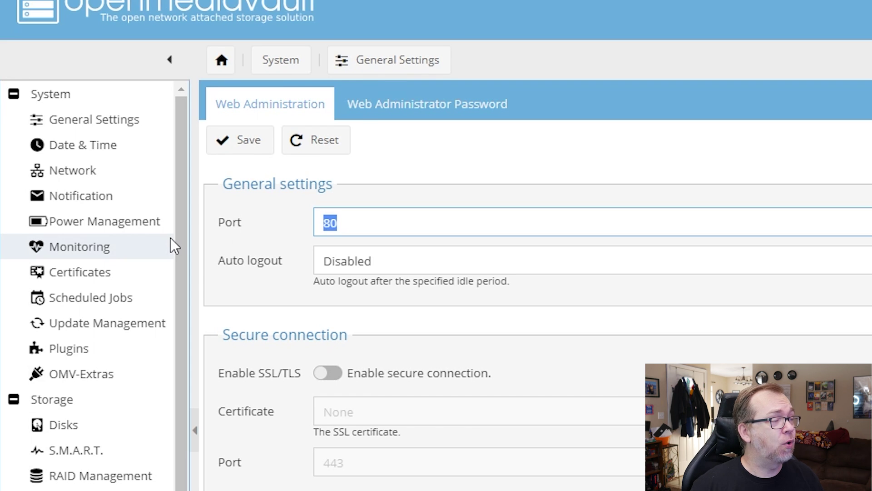
Set the web administration port to 81, leave auto logout on Disabled, and save the general settings.
{"action": "type", "text": "81"}
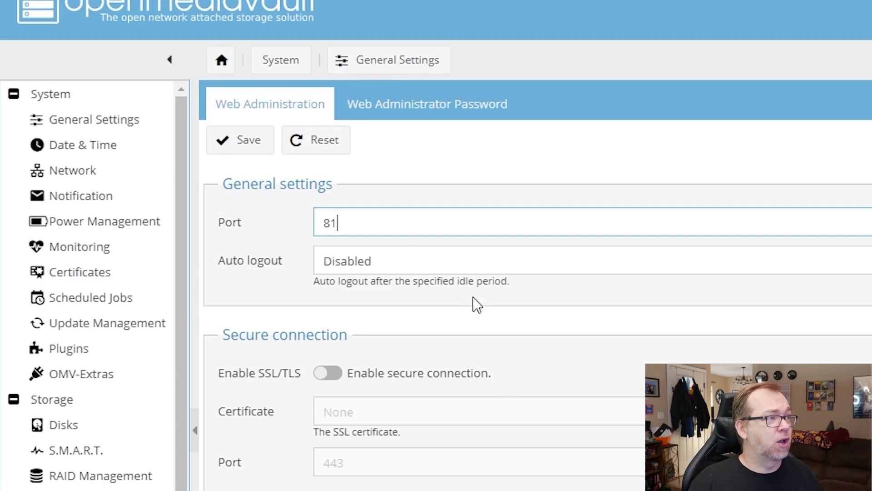
{"action": "left_click", "coordinate": [413, 262]}
{"action": "left_click", "coordinate": [395, 436]}
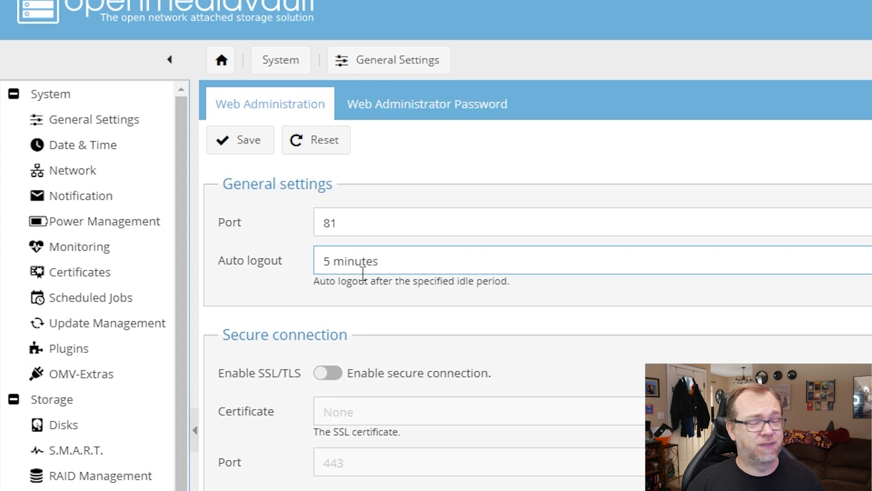
{"action": "left_click", "coordinate": [363, 271]}
{"action": "left_click", "coordinate": [362, 297]}
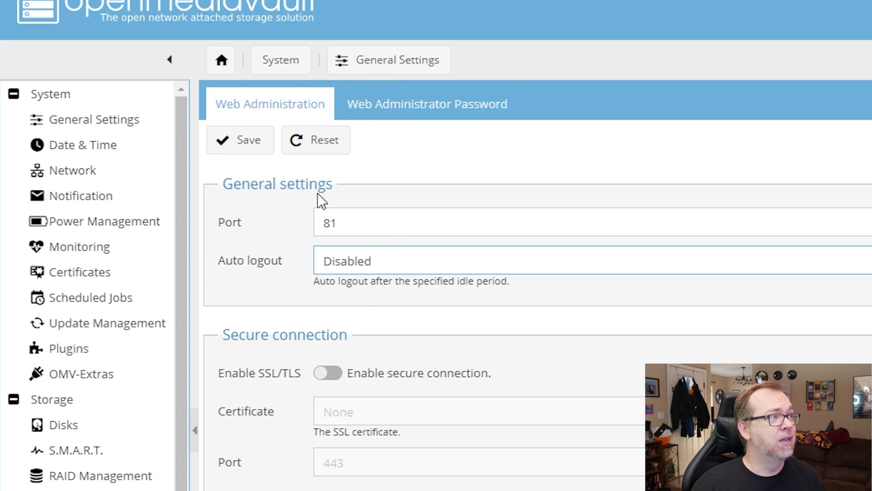
{"action": "left_click", "coordinate": [242, 147]}
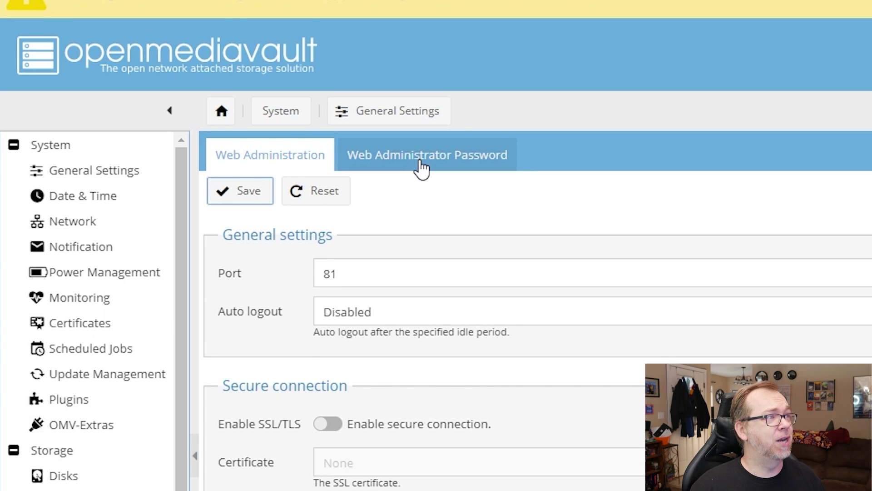
Check the web administrator password form and apply the pending configuration changes, confirming the prompt.
{"action": "left_click", "coordinate": [422, 168]}
{"action": "left_click", "coordinate": [411, 232]}
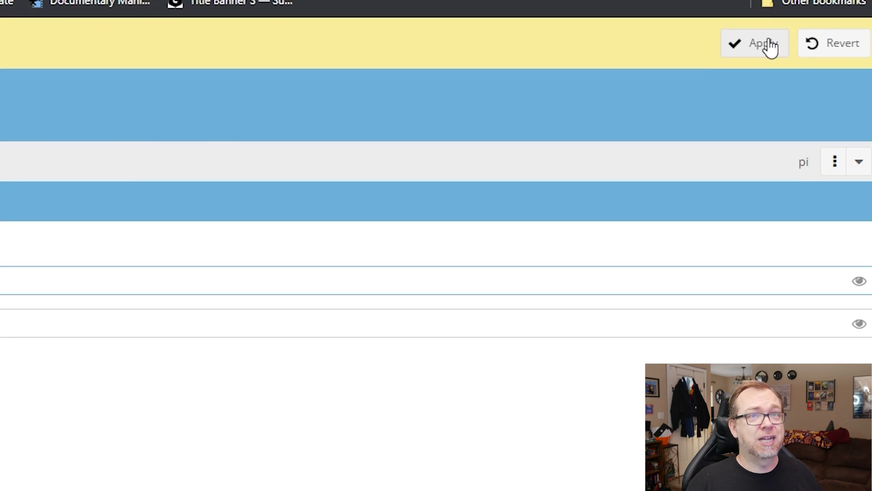
{"action": "left_click", "coordinate": [752, 46]}
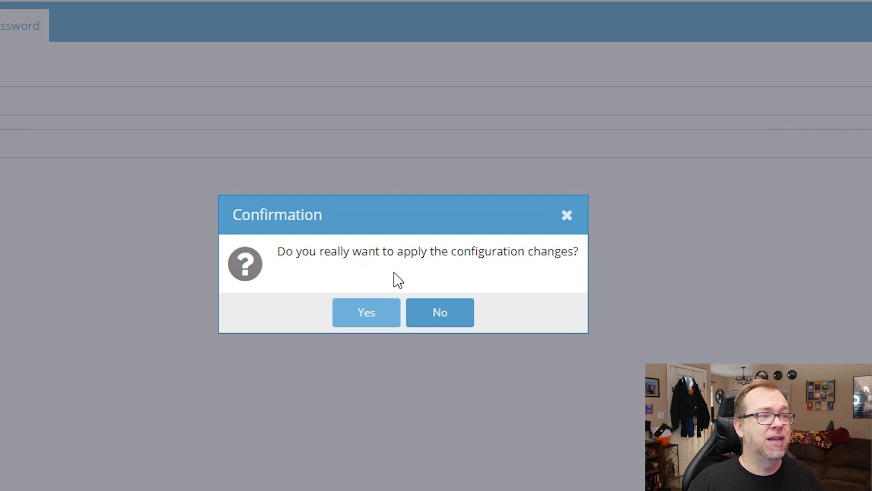
{"action": "left_click", "coordinate": [360, 312]}
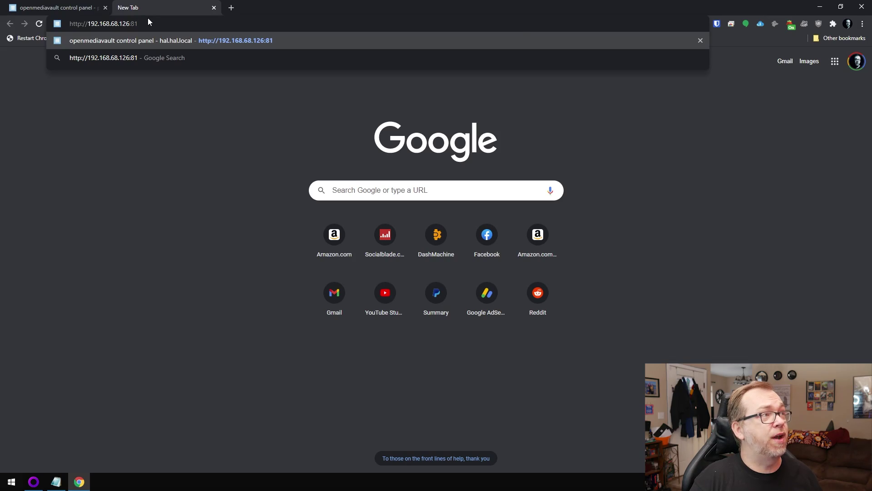
{"action": "key", "text": "Return"}
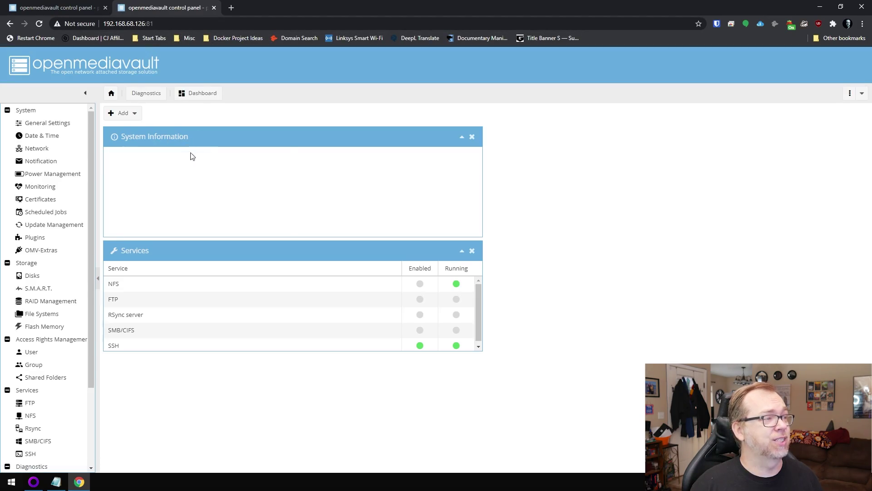
{"action": "left_click", "coordinate": [39, 5]}
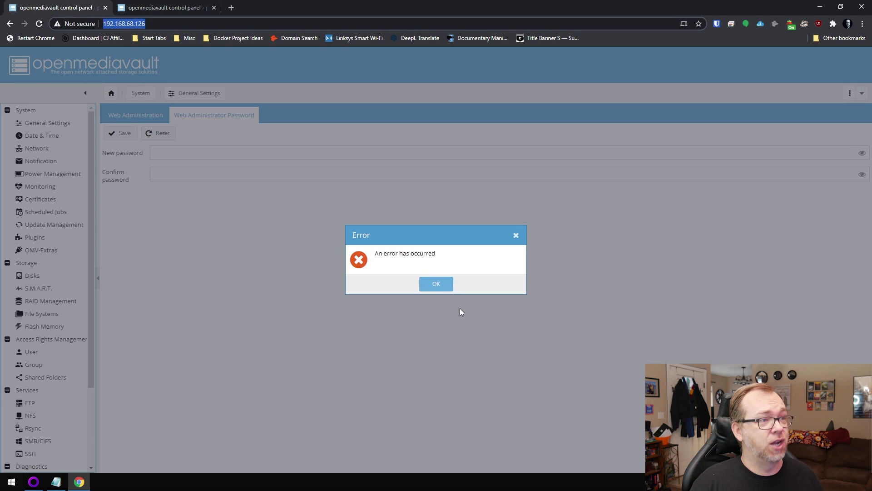
{"action": "left_click", "coordinate": [439, 286]}
{"action": "key", "text": "ctrl+w"}
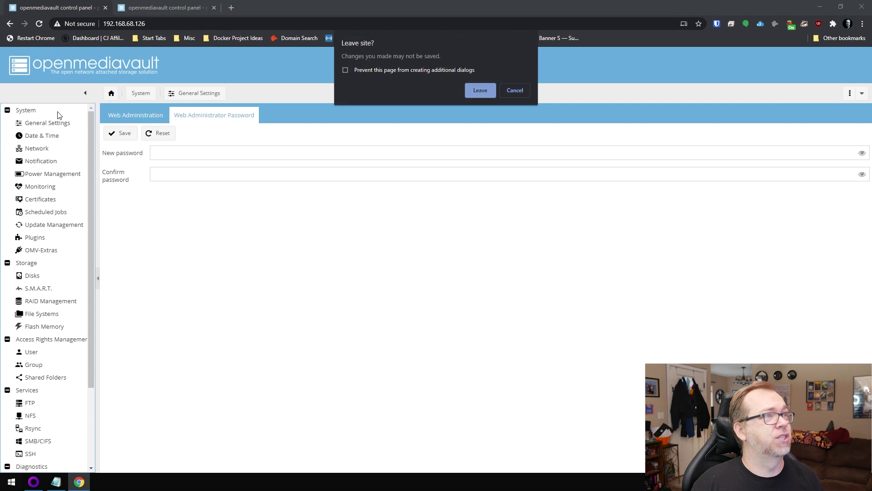
{"action": "key", "text": "Return"}
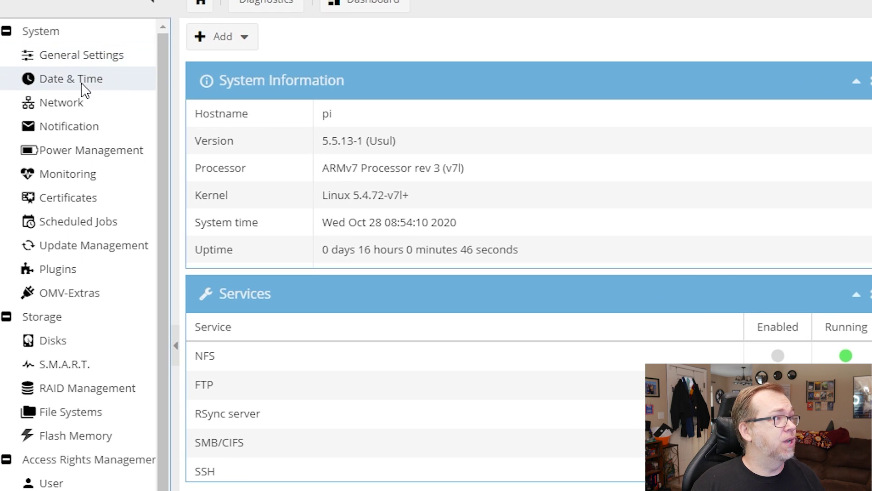
Review the date and time settings, and save the network hostname as hal with domain name hal.local.
{"action": "left_click", "coordinate": [82, 85]}
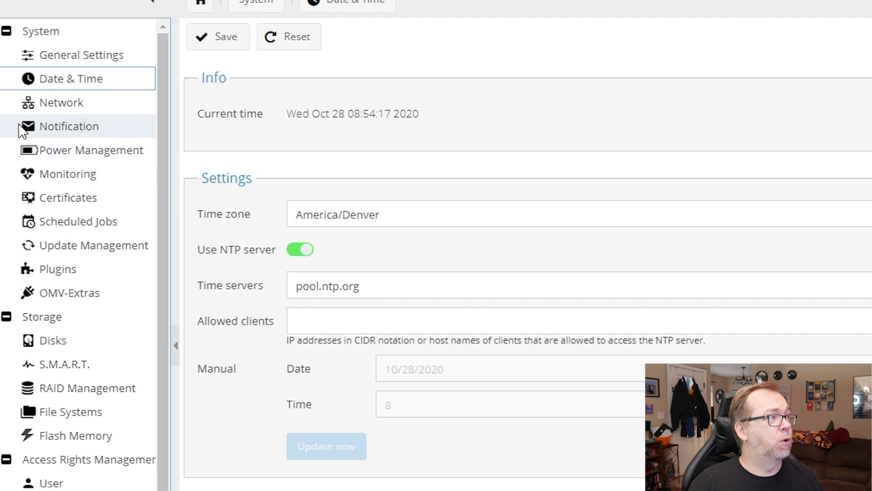
{"action": "left_click", "coordinate": [45, 107]}
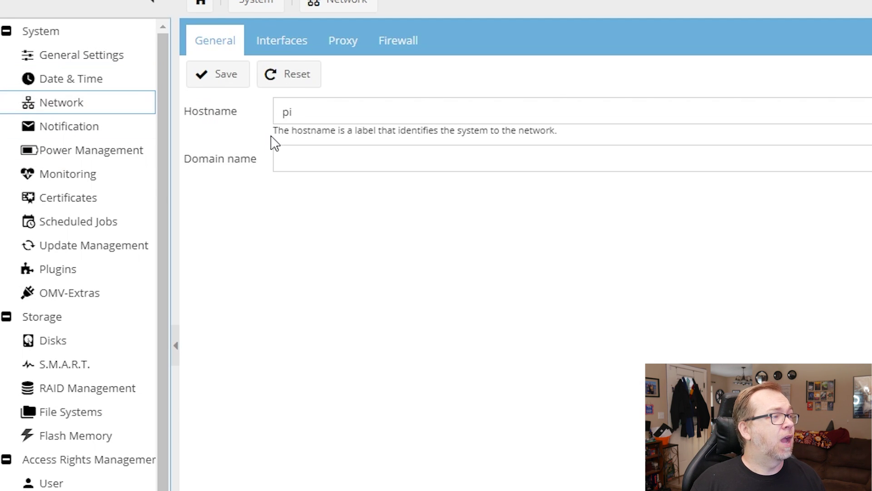
{"action": "double_click", "coordinate": [291, 111]}
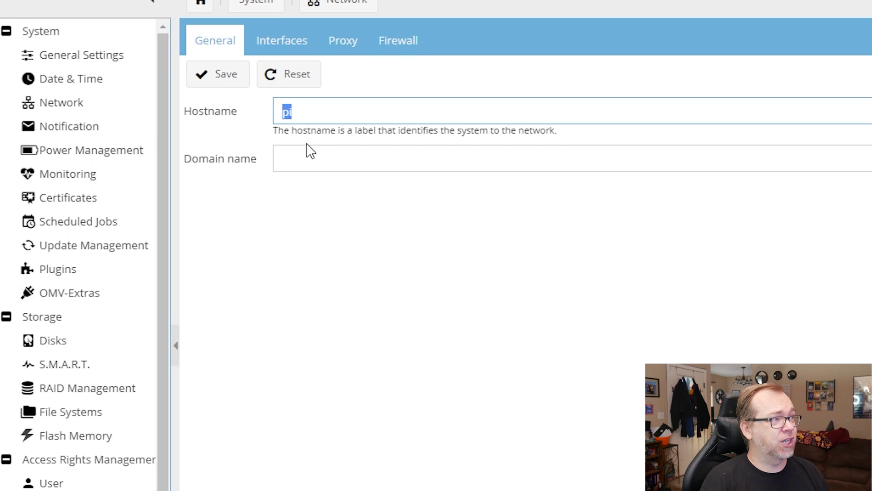
{"action": "type", "text": "hal"}
{"action": "key", "text": "Tab"}
{"action": "type", "text": "hal.lo"}
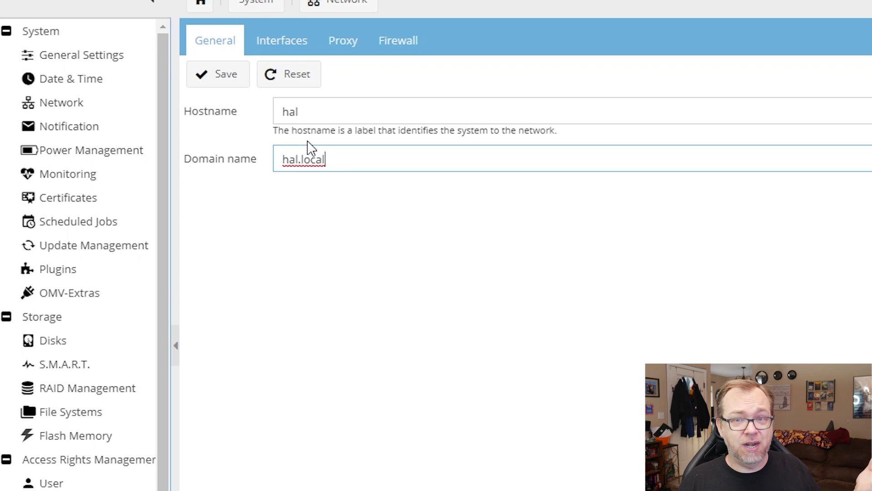
{"action": "left_click", "coordinate": [228, 77]}
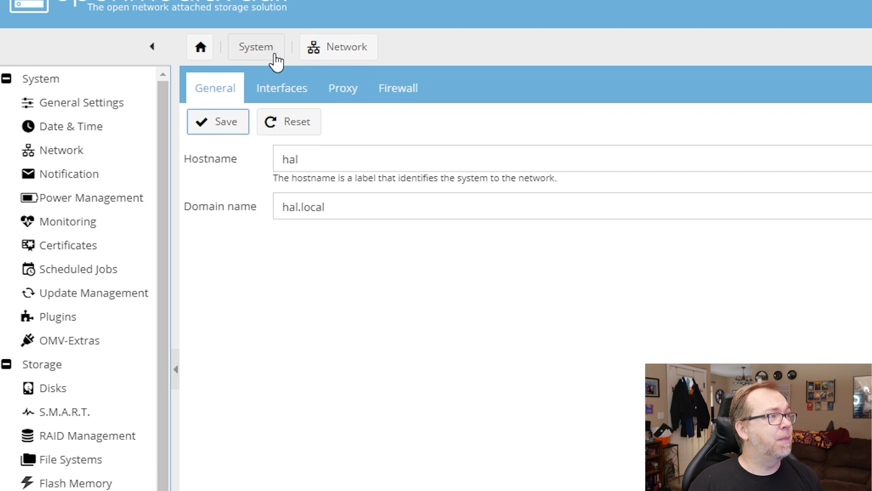
Set the eth0 interface's IPv4 method to Static with address 192.168.68.126, netmask 255.255.255.0 and gateway 192.168.68.1.
{"action": "left_click", "coordinate": [282, 41]}
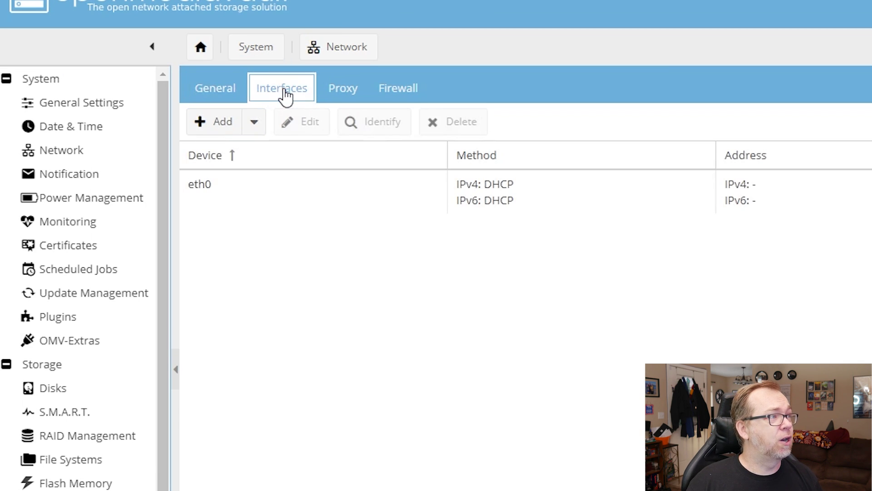
{"action": "double_click", "coordinate": [244, 199]}
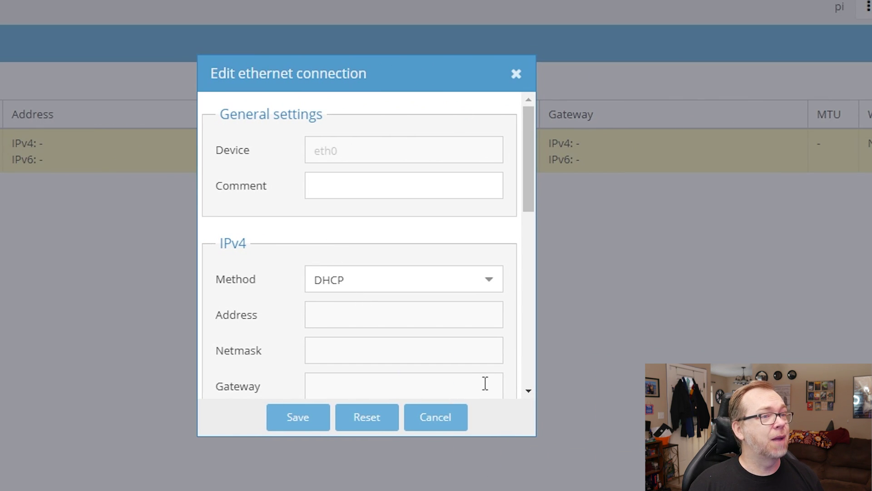
{"action": "left_click", "coordinate": [347, 280]}
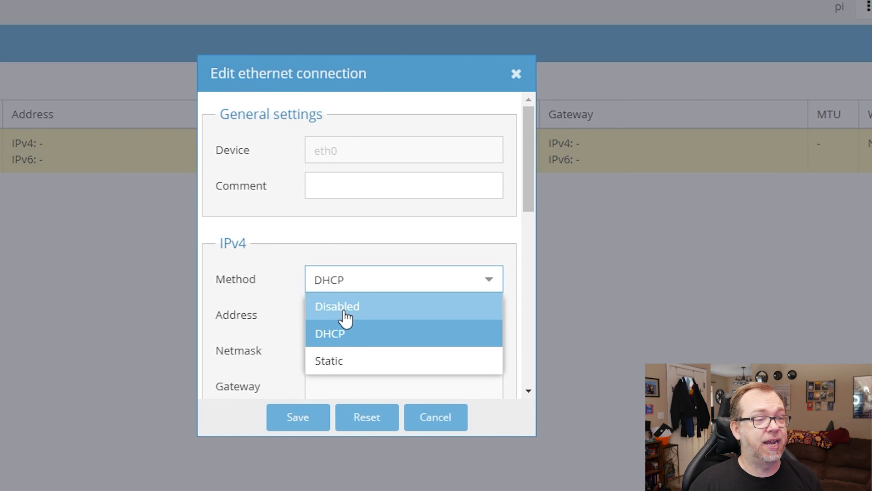
{"action": "left_click", "coordinate": [348, 361]}
{"action": "left_click", "coordinate": [328, 313]}
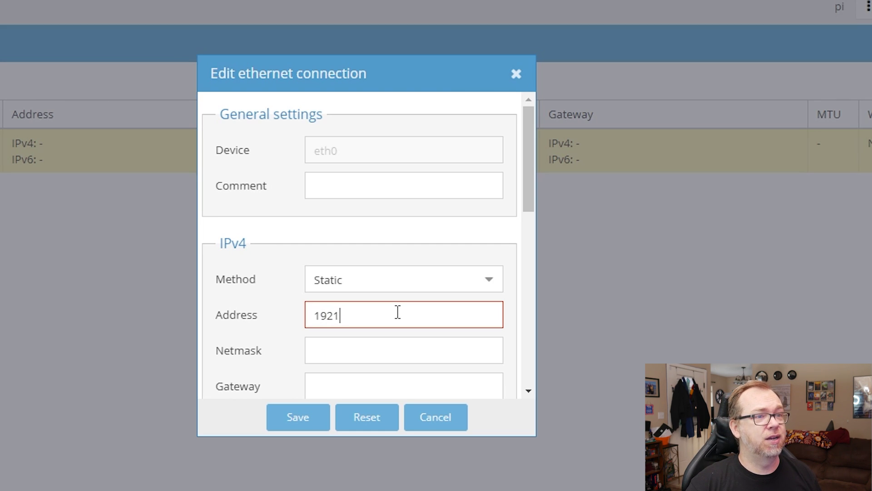
{"action": "type", "text": "168.68.126"}
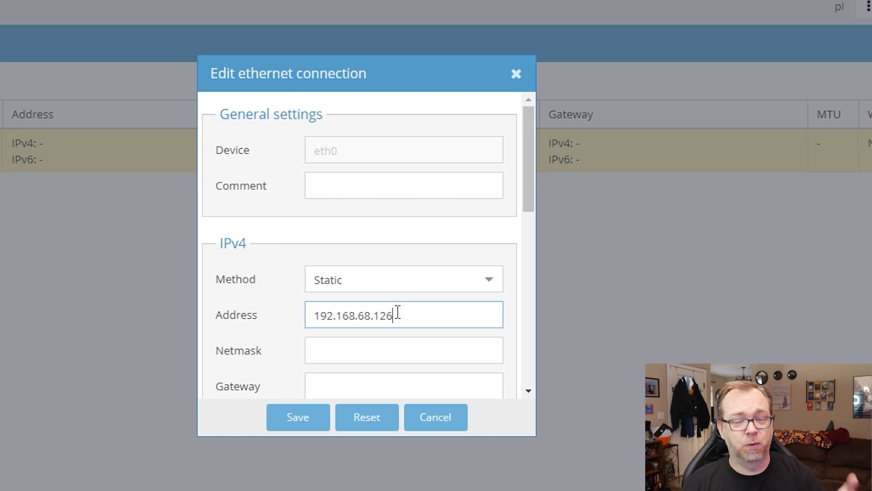
{"action": "left_click", "coordinate": [344, 347]}
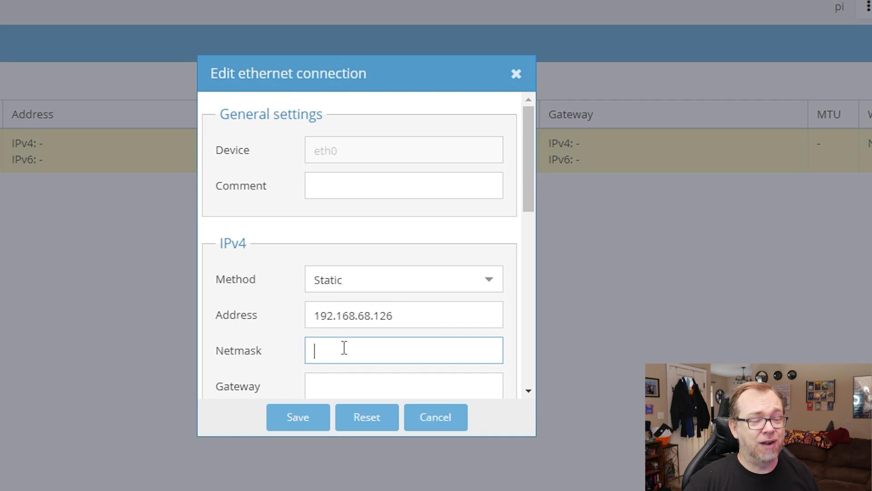
{"action": "type", "text": "255"}
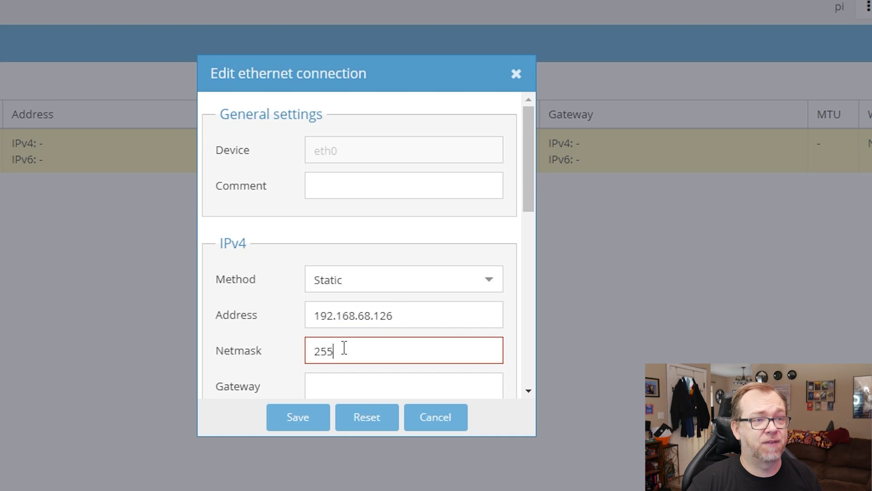
{"action": "type", "text": ".255.255.0"}
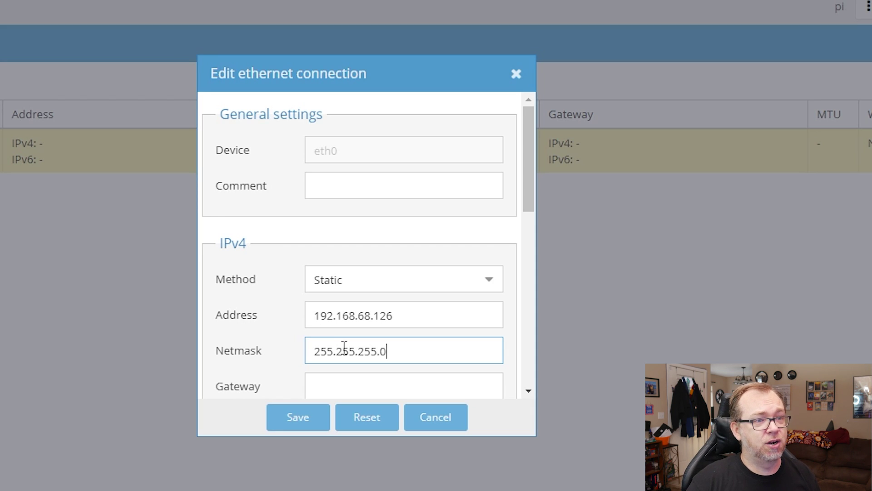
{"action": "key", "text": "Tab"}
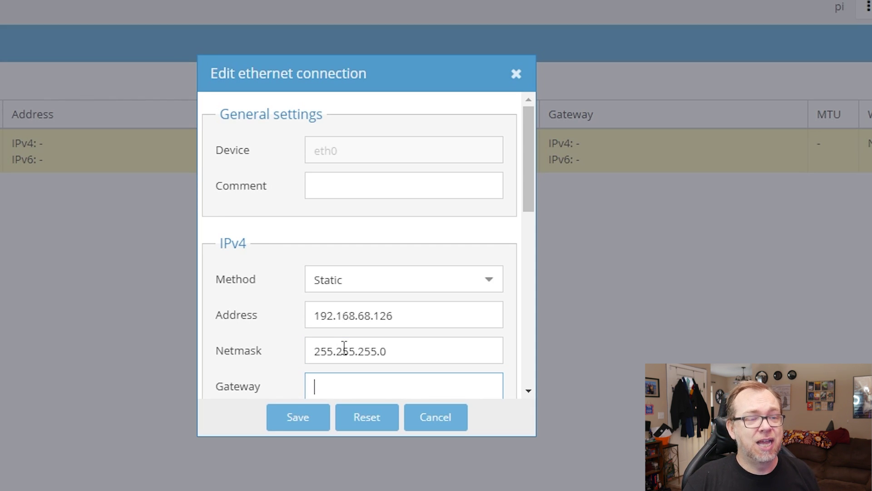
{"action": "type", "text": "192.168.68.1"}
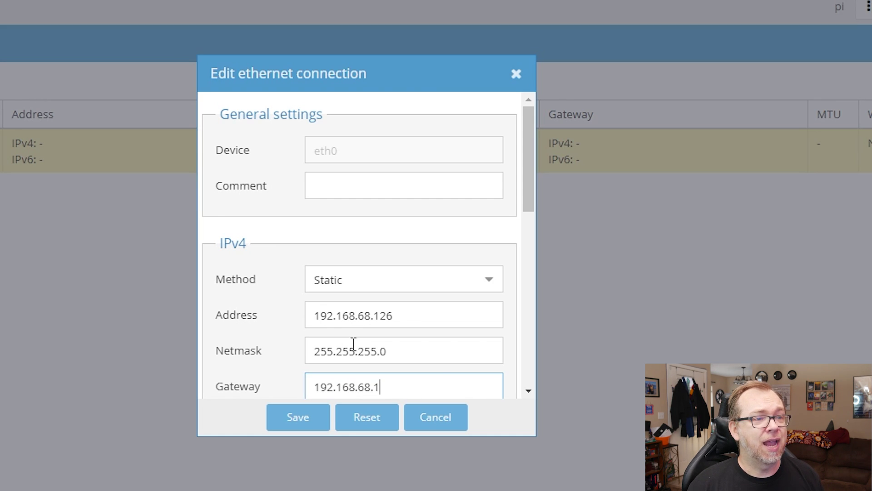
Disable IPv6 for eth0, set its DNS server to 8.8.8.8, and save the ethernet connection.
{"action": "scroll", "coordinate": [354, 344], "scroll_direction": "down", "scroll_amount": 5}
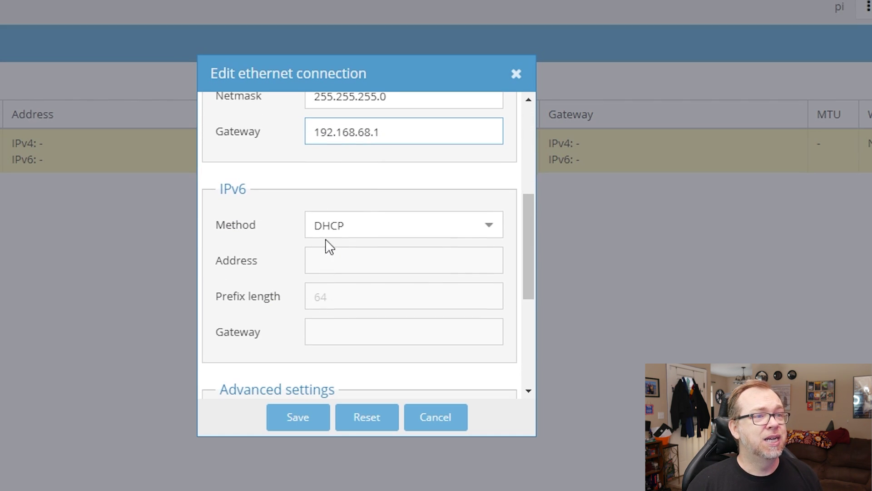
{"action": "left_click", "coordinate": [327, 224]}
{"action": "left_click", "coordinate": [331, 251]}
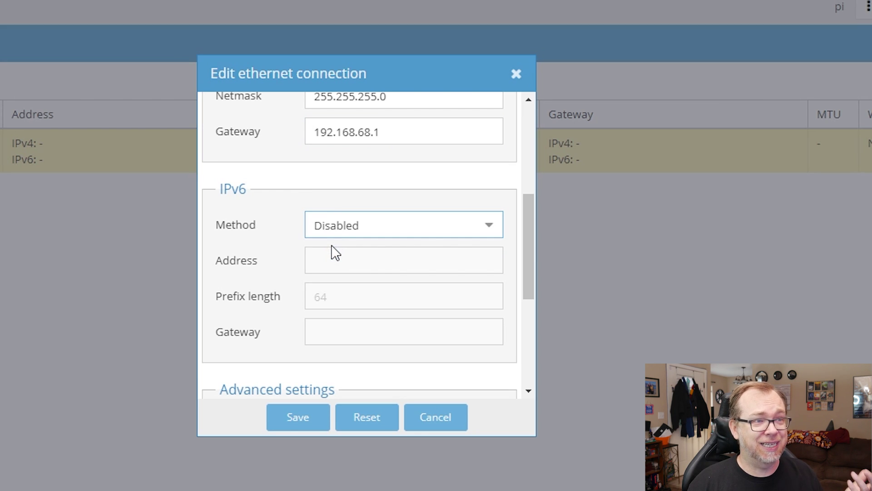
{"action": "scroll", "coordinate": [298, 250], "scroll_direction": "down", "scroll_amount": 2}
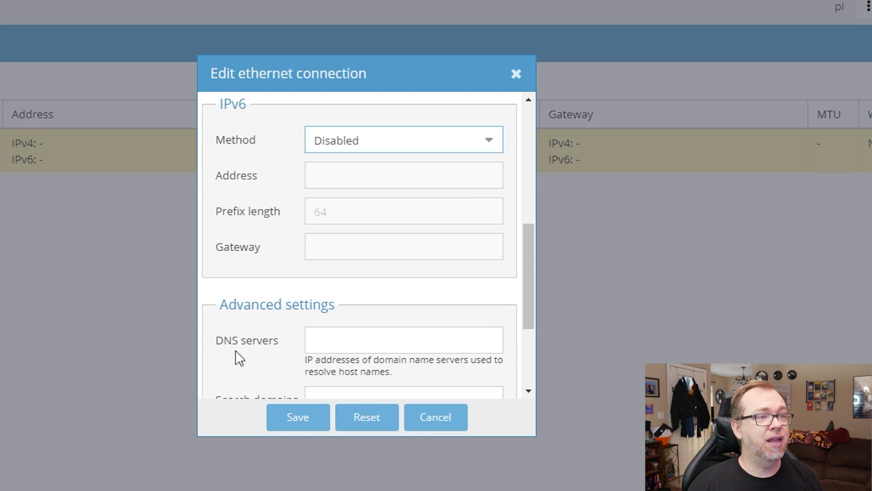
{"action": "left_click", "coordinate": [359, 336]}
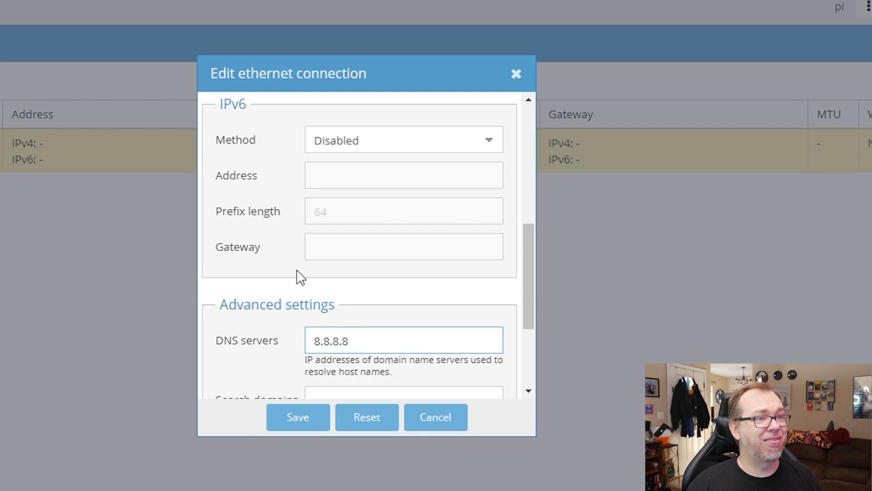
{"action": "scroll", "coordinate": [300, 278], "scroll_direction": "down", "scroll_amount": 3}
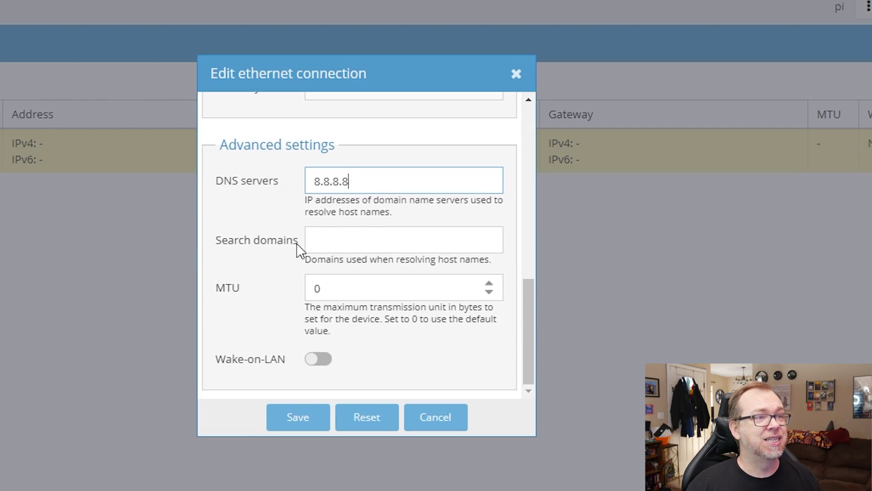
{"action": "scroll", "coordinate": [267, 286], "scroll_direction": "up", "scroll_amount": 8}
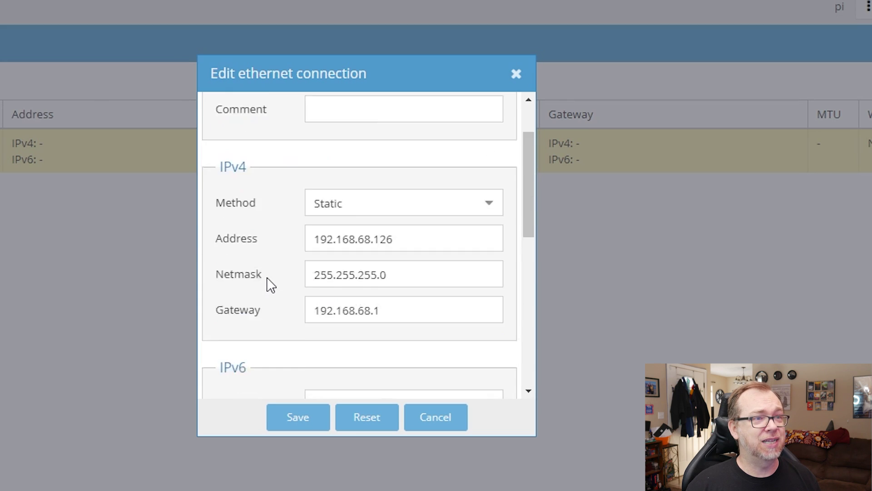
{"action": "scroll", "coordinate": [269, 284], "scroll_direction": "down", "scroll_amount": 8}
{"action": "left_click", "coordinate": [302, 414]}
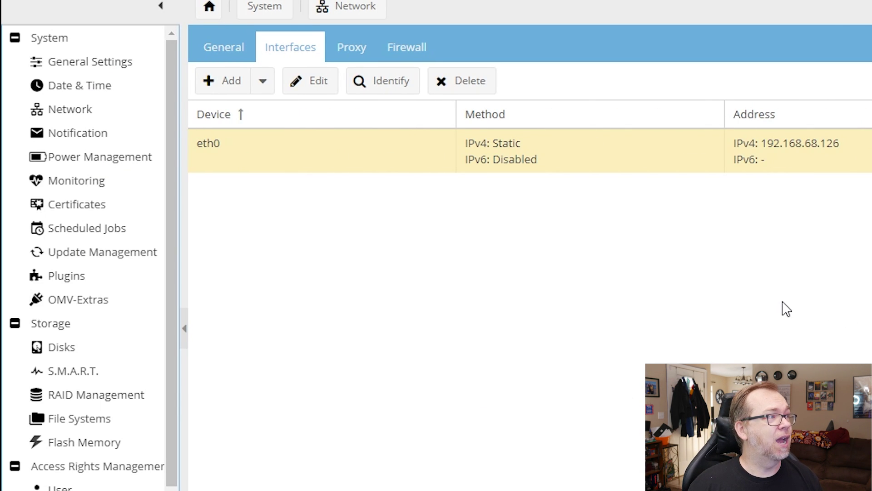
Review the notification SMTP settings and the list of available system and storage notifications.
{"action": "left_click", "coordinate": [147, 139]}
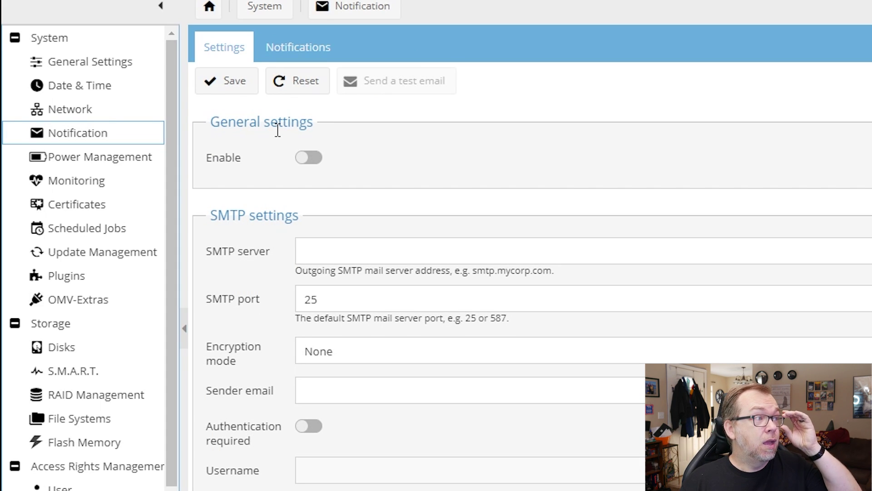
{"action": "left_click", "coordinate": [302, 49]}
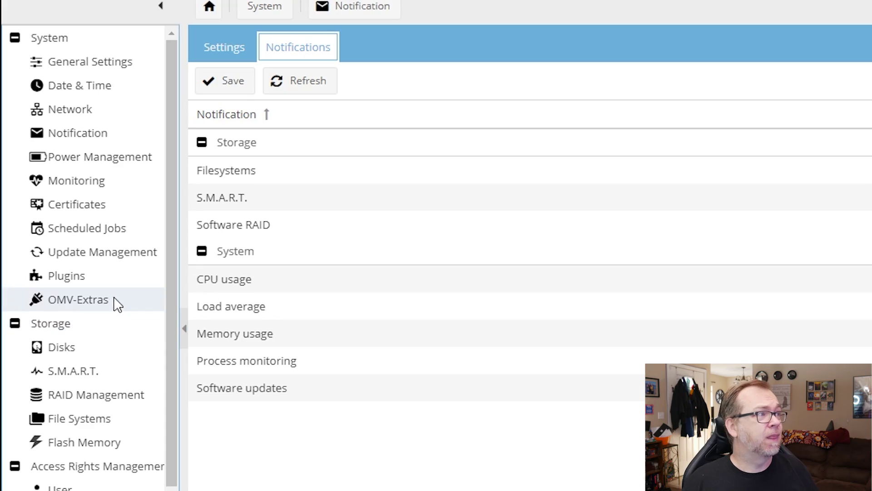
Turn off Monitoring in the power management settings and save, keeping the power button action at Nothing.
{"action": "left_click", "coordinate": [94, 157]}
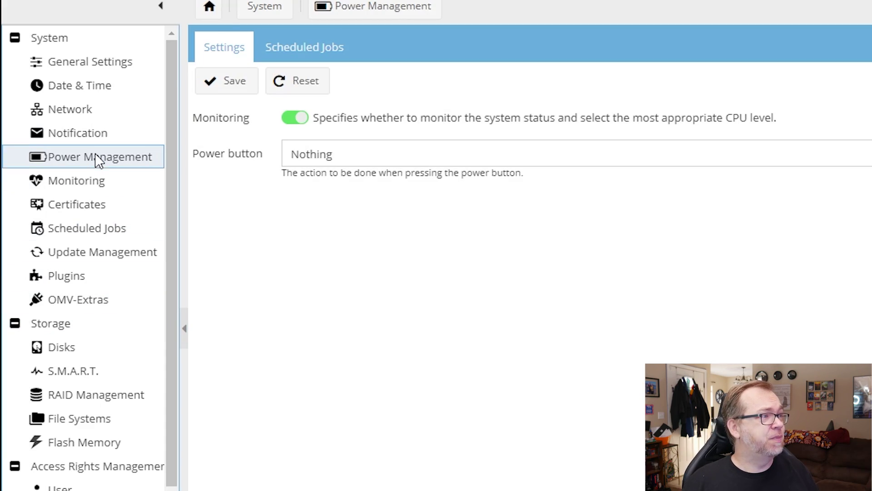
{"action": "left_click", "coordinate": [296, 121]}
{"action": "left_click", "coordinate": [241, 82]}
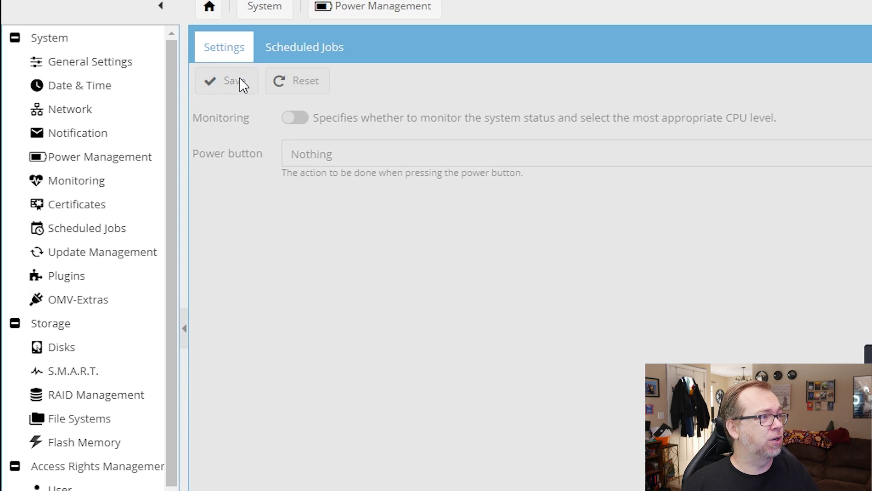
Examine the job types available for a scheduled power management job, leaving the new job unsaved.
{"action": "left_click", "coordinate": [280, 50]}
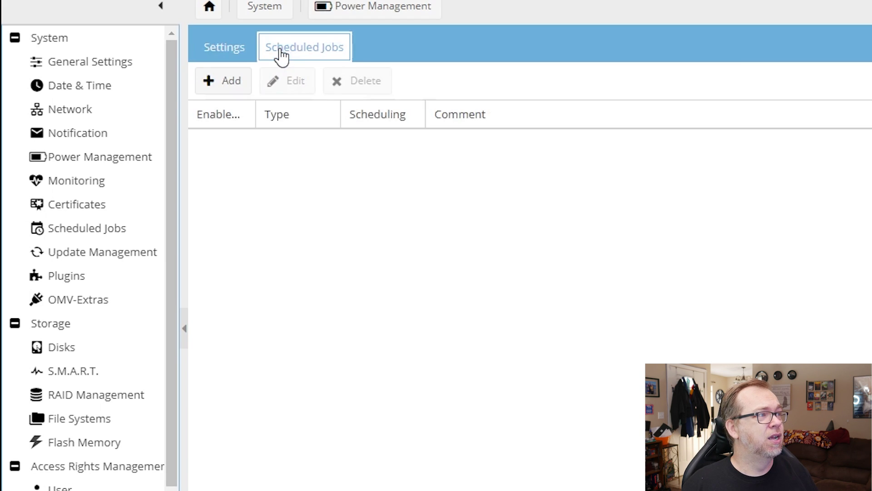
{"action": "left_click", "coordinate": [246, 85]}
{"action": "left_click", "coordinate": [538, 177]}
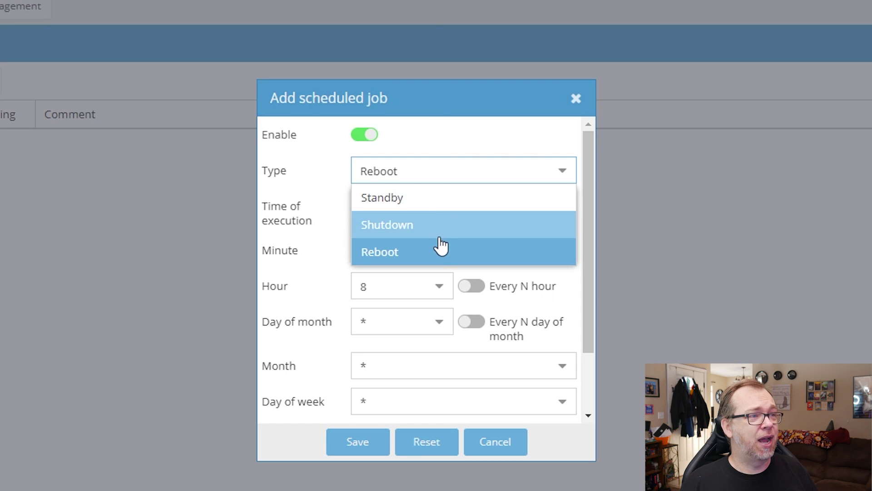
{"action": "left_click", "coordinate": [491, 458]}
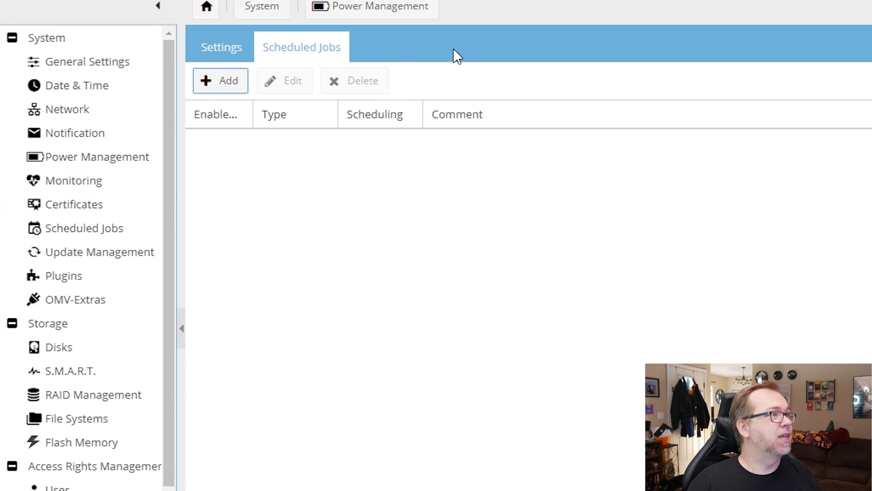
Review the power management settings, the performance statistics monitoring setting and the SSH certificates page.
{"action": "left_click", "coordinate": [74, 159]}
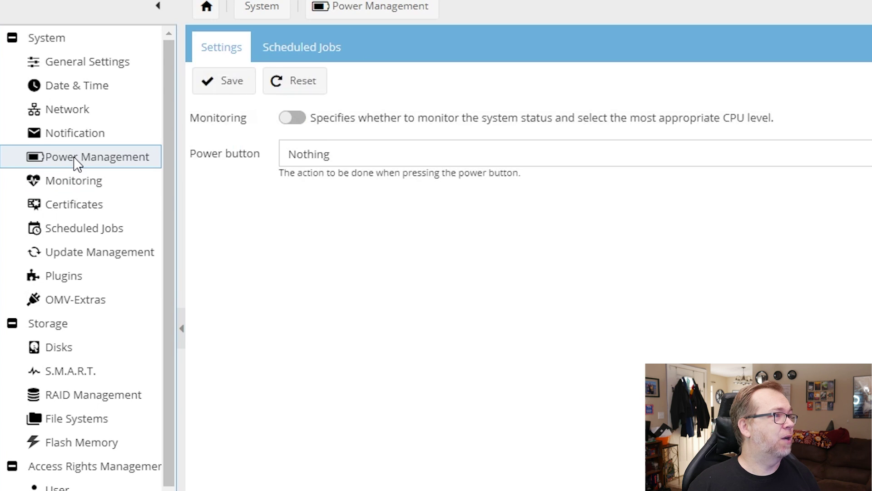
{"action": "left_click", "coordinate": [76, 179]}
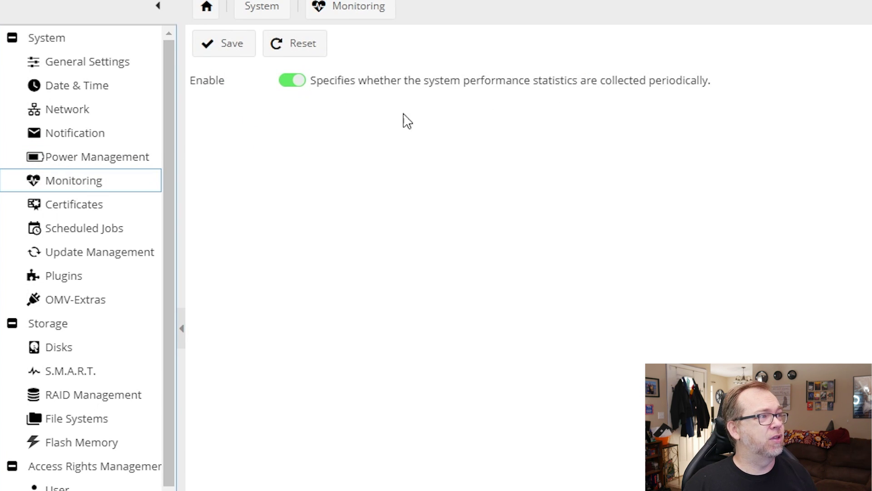
{"action": "left_click", "coordinate": [53, 203]}
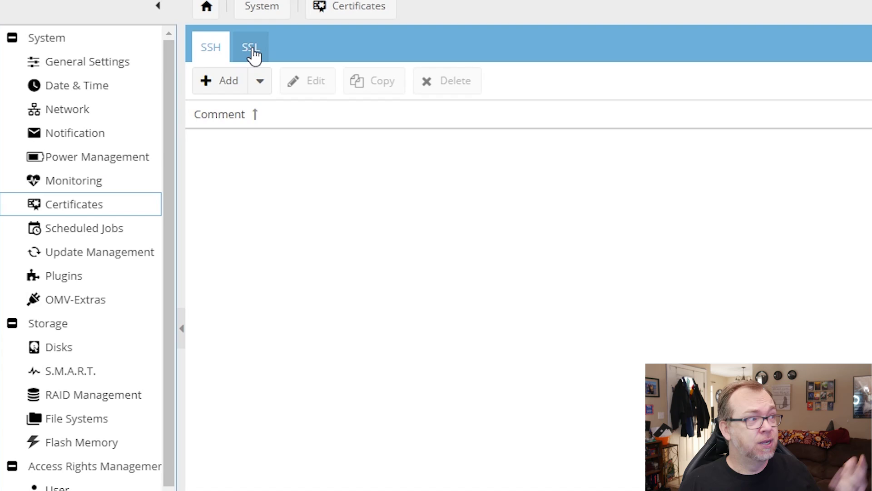
Review the timing, user and command fields of a new system scheduled job without saving it, and check the update management page.
{"action": "left_click", "coordinate": [88, 234]}
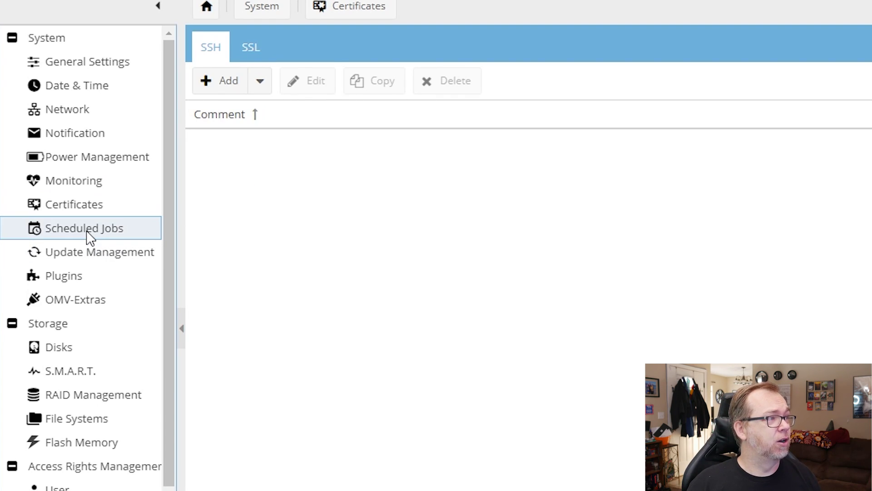
{"action": "left_click", "coordinate": [221, 40]}
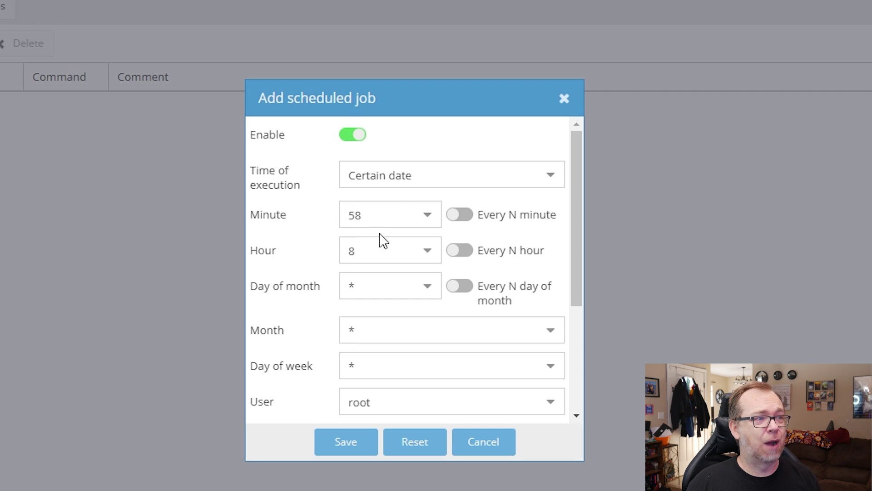
{"action": "scroll", "coordinate": [339, 289], "scroll_direction": "down", "scroll_amount": 3}
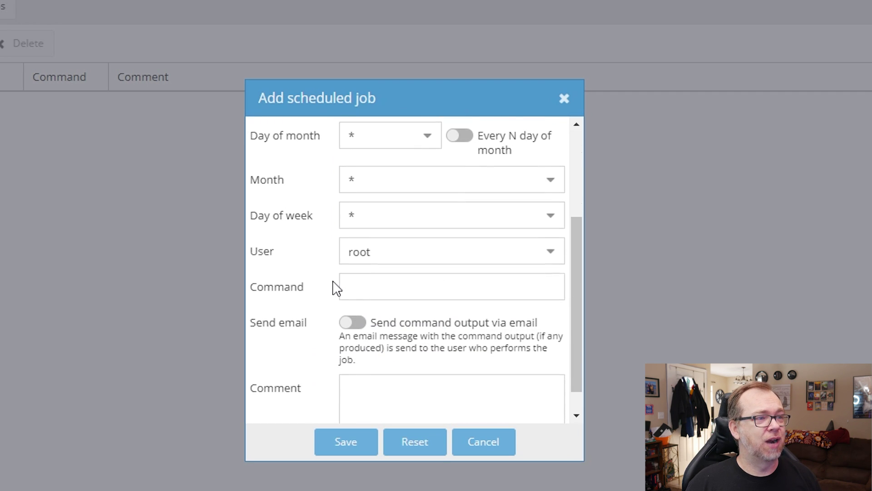
{"action": "left_click", "coordinate": [380, 268]}
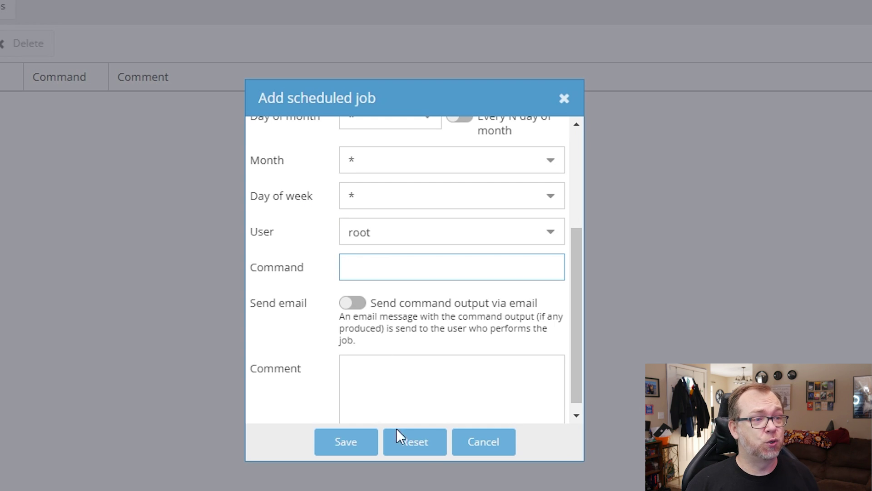
{"action": "left_click", "coordinate": [483, 443]}
{"action": "left_click", "coordinate": [108, 250]}
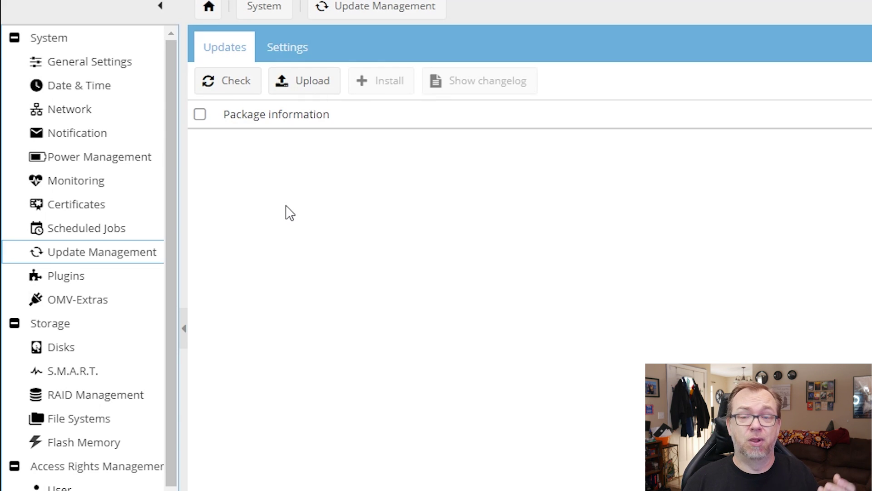
Search the plugins for fail2 and install the openmediavault-fail2ban 5.0.5 plugin.
{"action": "left_click", "coordinate": [90, 279]}
{"action": "left_click", "coordinate": [562, 43]}
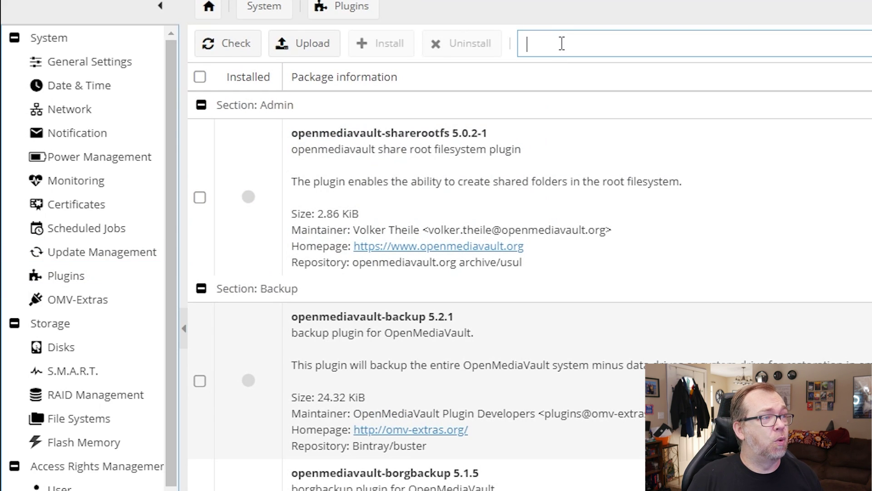
{"action": "type", "text": "fail"}
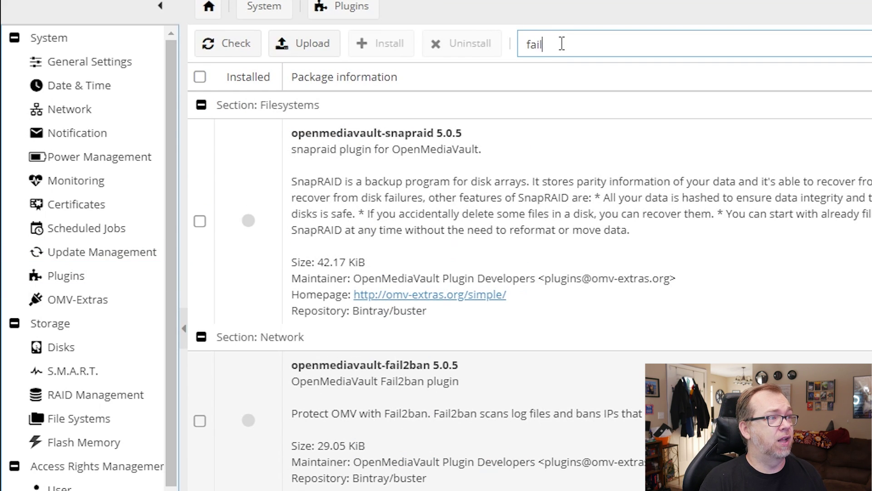
{"action": "type", "text": "2"}
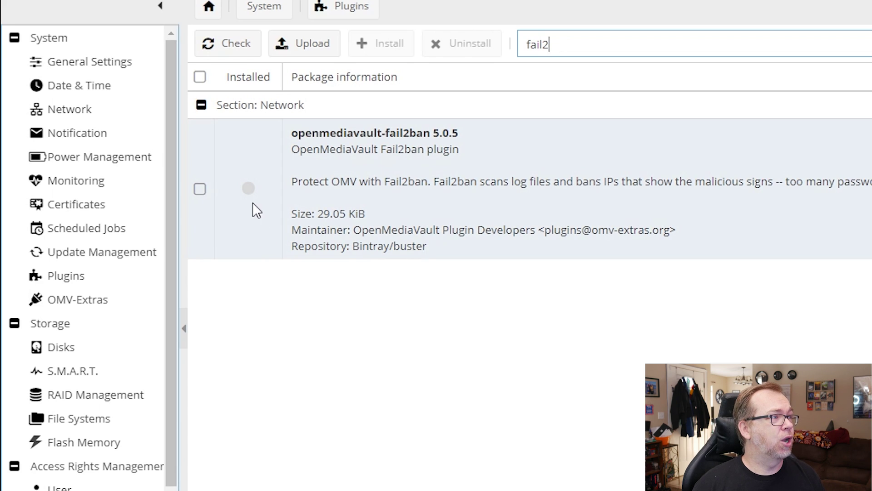
{"action": "left_click", "coordinate": [200, 189]}
{"action": "left_click", "coordinate": [382, 45]}
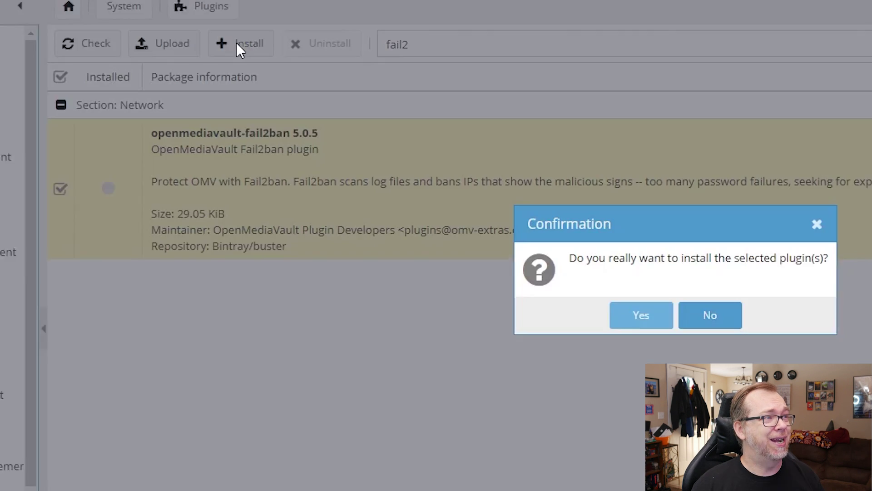
{"action": "left_click", "coordinate": [508, 321]}
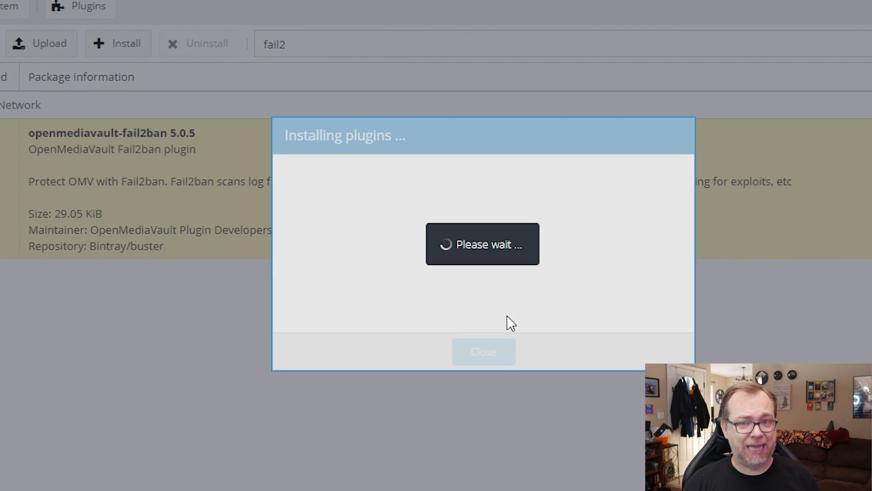
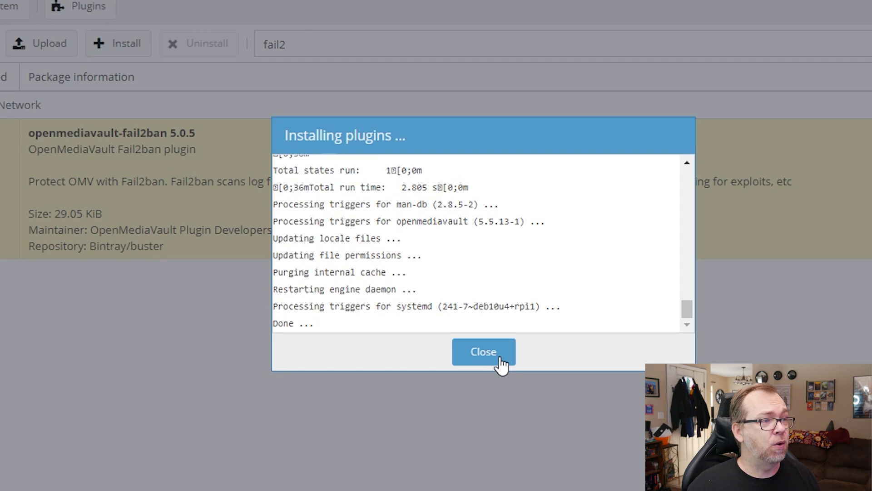
Close the finished plugin installation, let the page reload, and apply the pending configuration changes.
{"action": "left_click", "coordinate": [499, 357]}
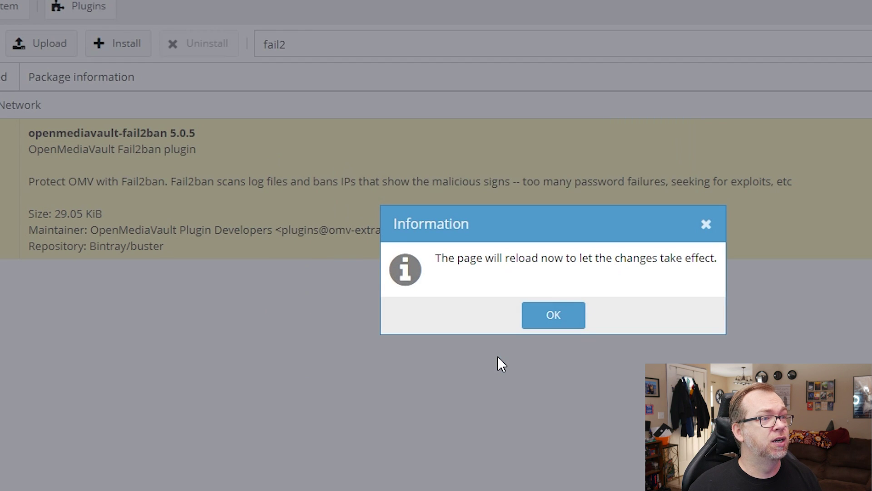
{"action": "left_click", "coordinate": [549, 319]}
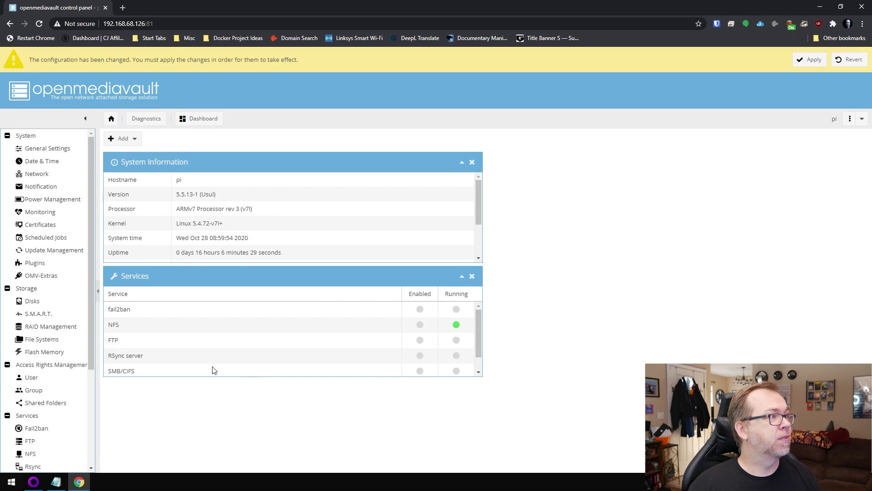
{"action": "left_click", "coordinate": [814, 65]}
{"action": "left_click", "coordinate": [418, 285]}
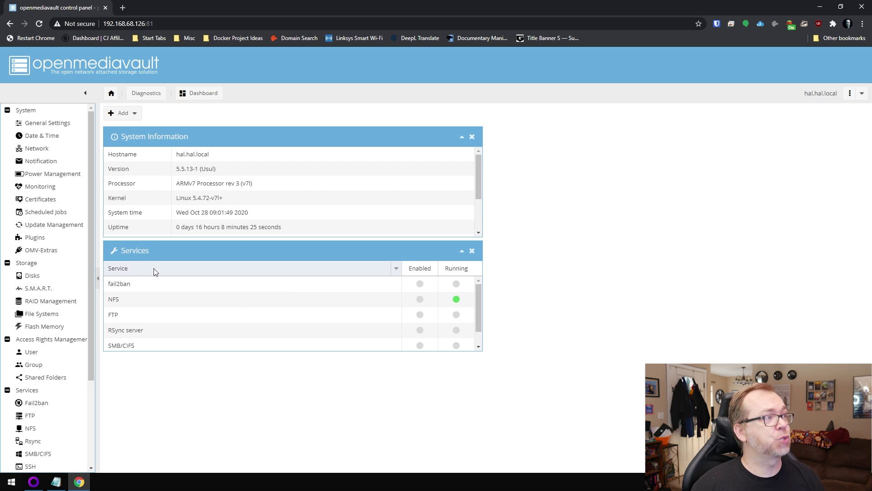
Install Docker from OMV-Extras with its storage path at /var/lib/docker, and close the installation log.
{"action": "left_click", "coordinate": [43, 240]}
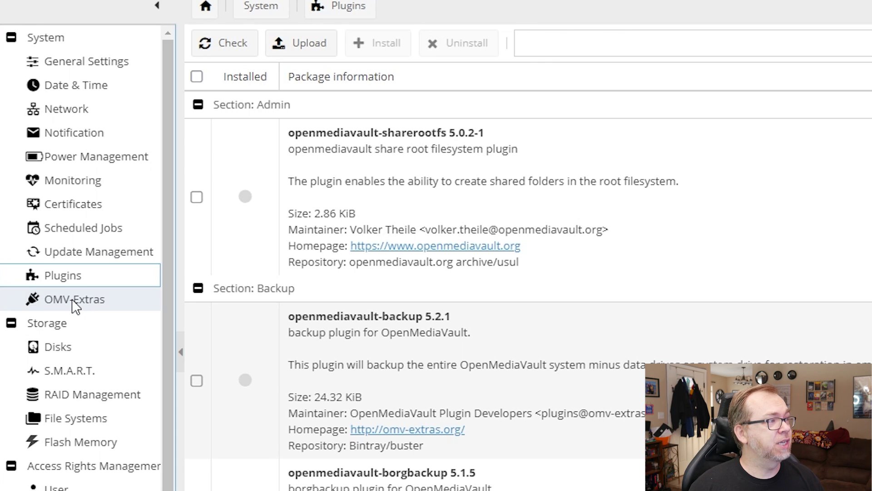
{"action": "left_click", "coordinate": [75, 301]}
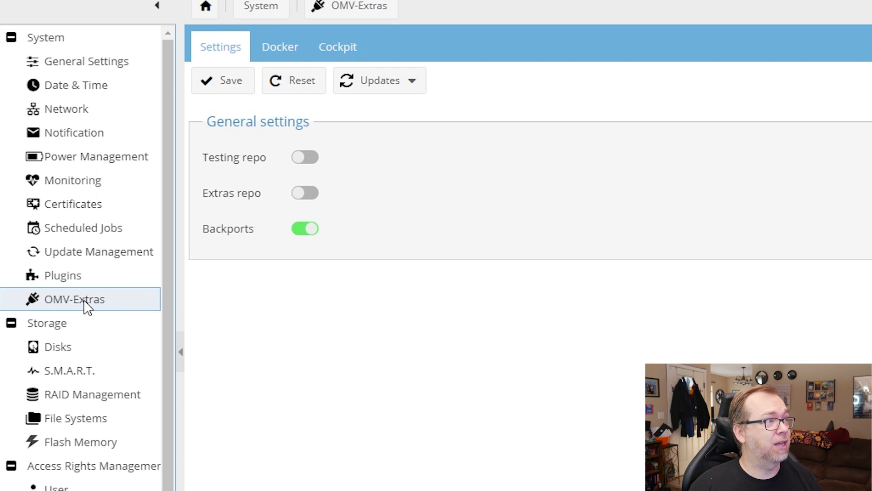
{"action": "left_click", "coordinate": [288, 55]}
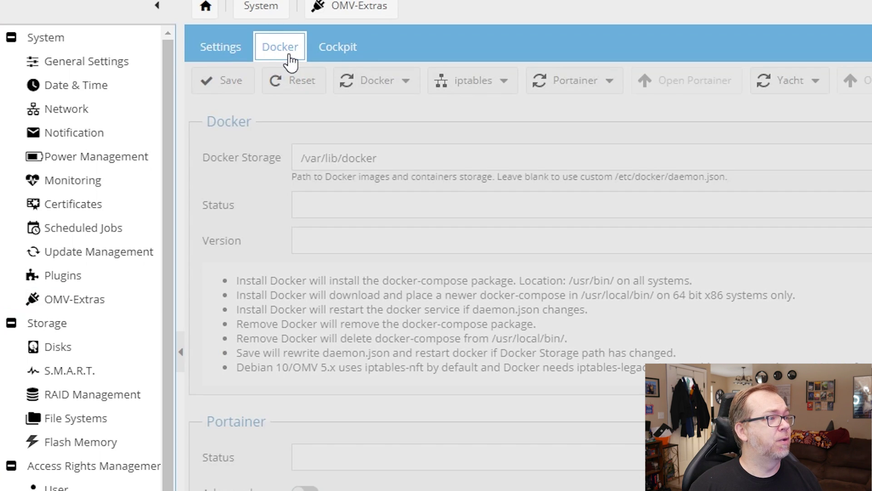
{"action": "left_click", "coordinate": [394, 81]}
{"action": "left_click", "coordinate": [392, 111]}
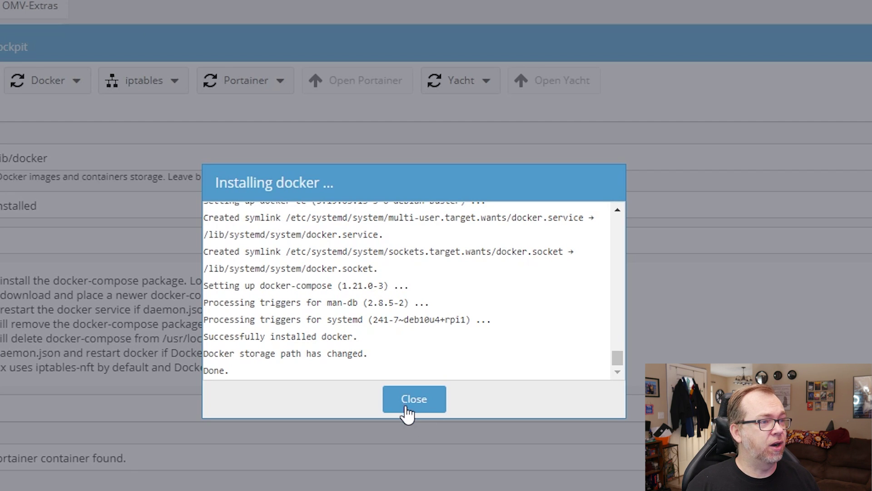
{"action": "left_click", "coordinate": [410, 409]}
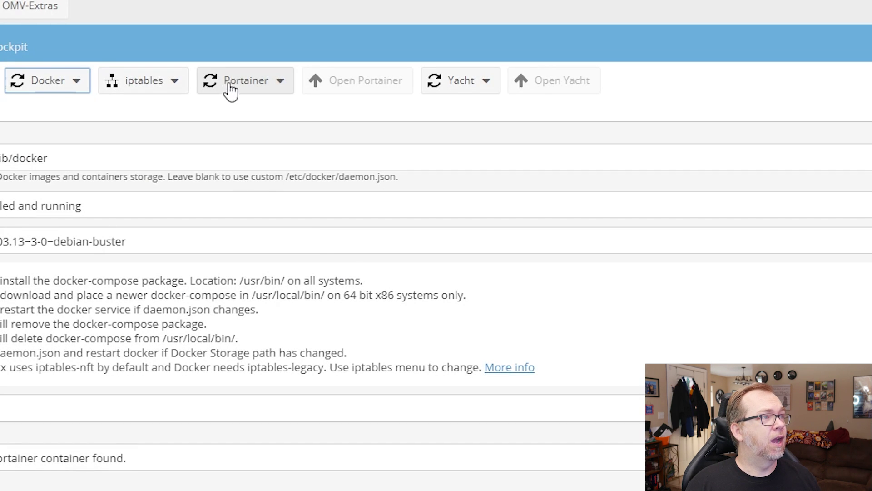
Install Portainer from the OMV-Extras Docker page, close its installation log, and check its status and port notes.
{"action": "left_click", "coordinate": [246, 88]}
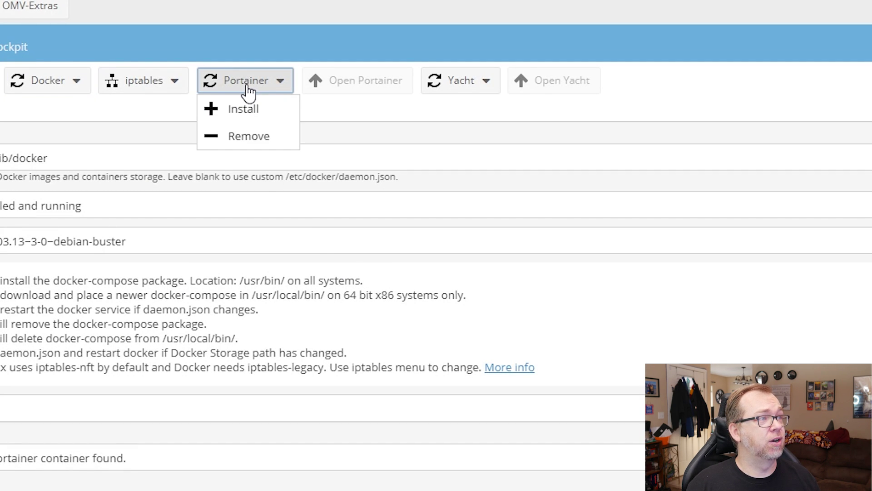
{"action": "left_click", "coordinate": [244, 110]}
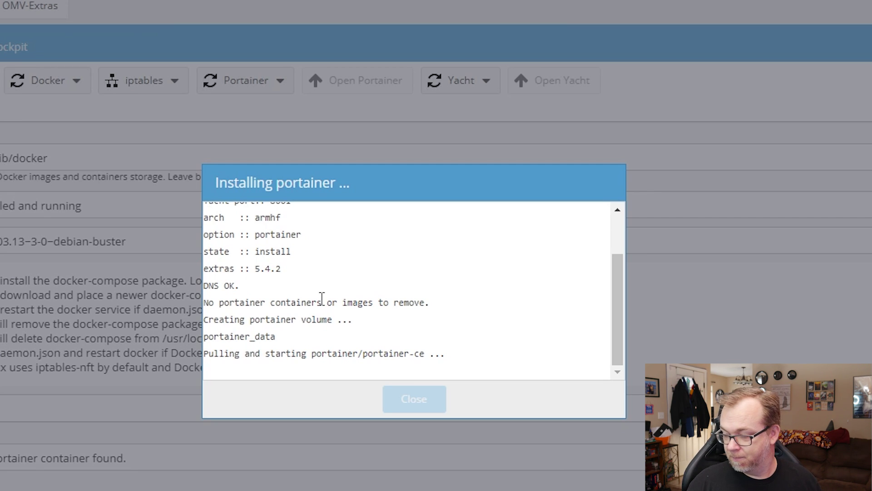
{"action": "left_click_drag", "start_coordinate": [363, 337], "coordinate": [424, 336]}
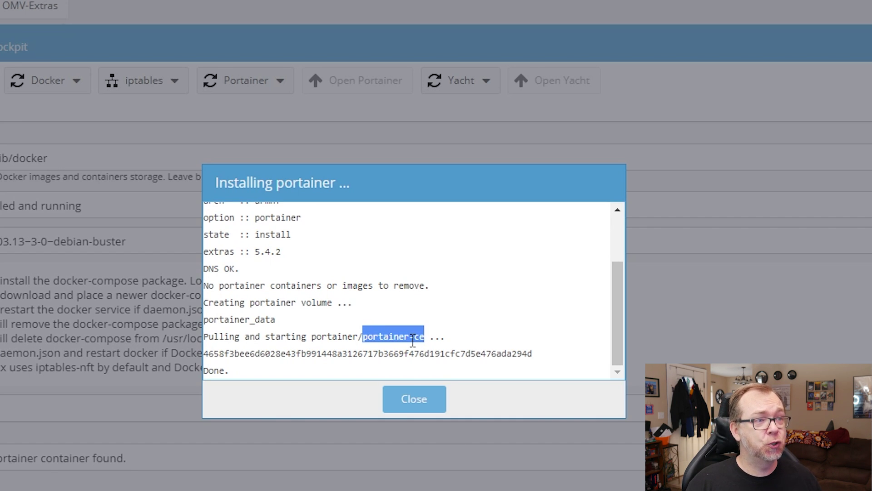
{"action": "left_click", "coordinate": [358, 341]}
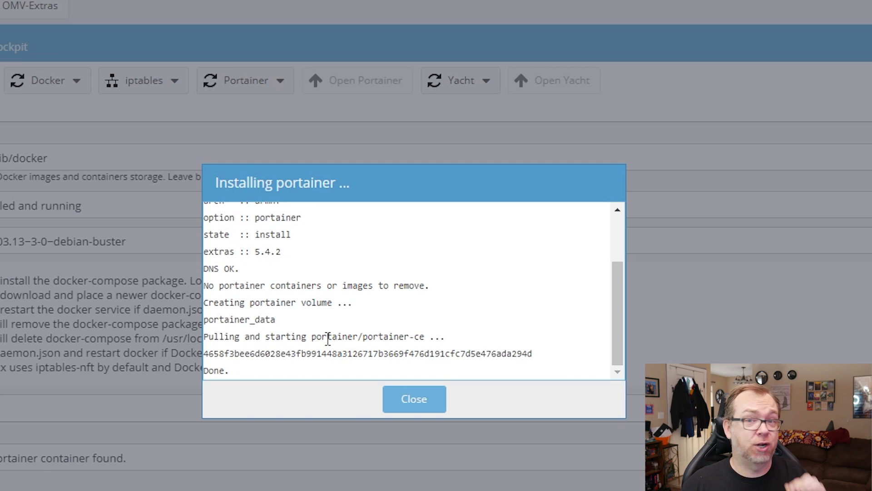
{"action": "left_click", "coordinate": [403, 407]}
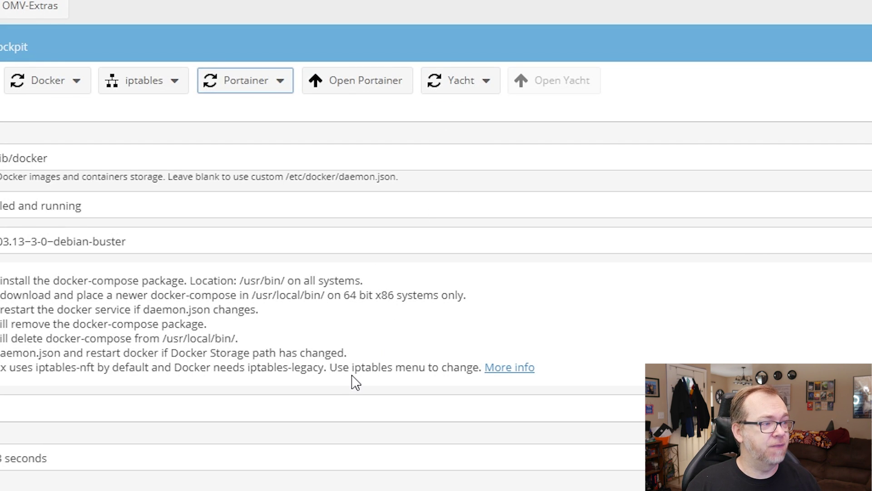
{"action": "scroll", "coordinate": [355, 383], "scroll_direction": "down", "scroll_amount": 3}
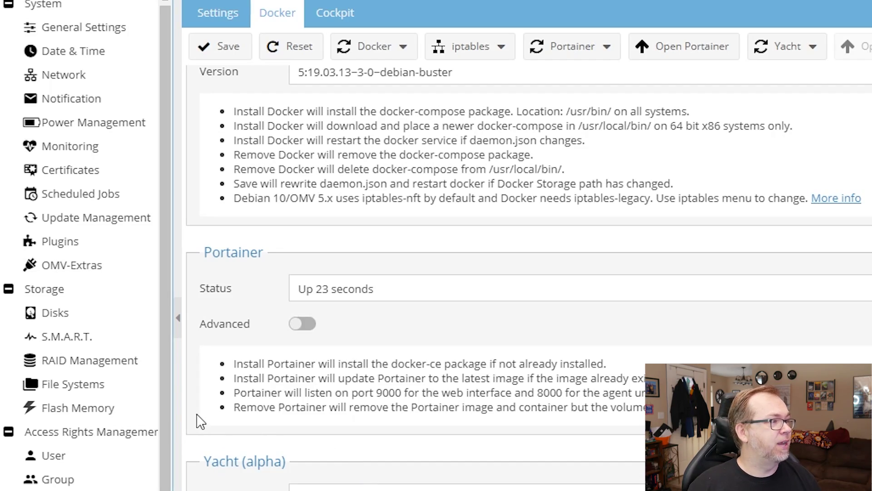
Hide the Device Symlinks column in the storage disks list, and review the S.M.A.R.T. settings and file systems.
{"action": "left_click", "coordinate": [74, 321]}
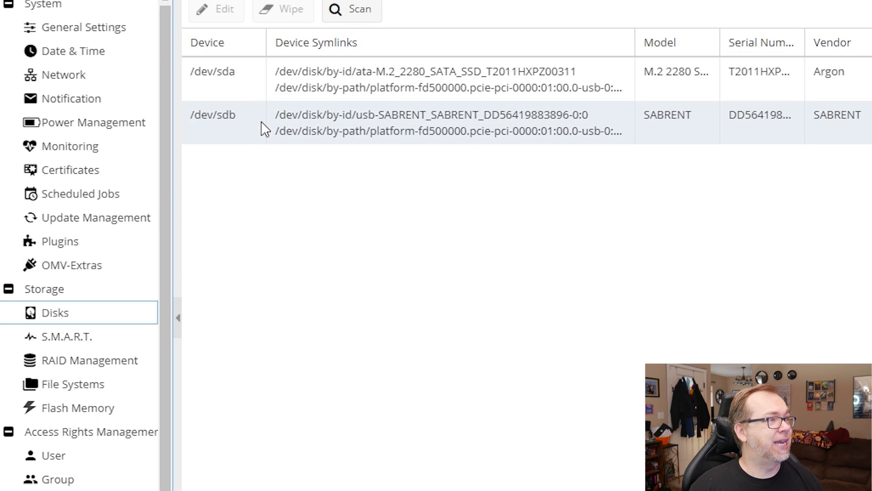
{"action": "left_click", "coordinate": [625, 46]}
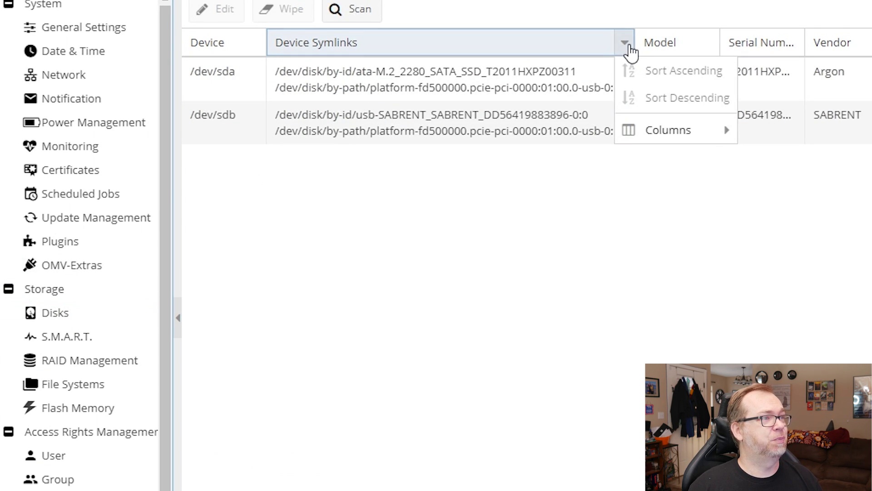
{"action": "mouse_move", "coordinate": [724, 136]}
{"action": "left_click", "coordinate": [761, 158]}
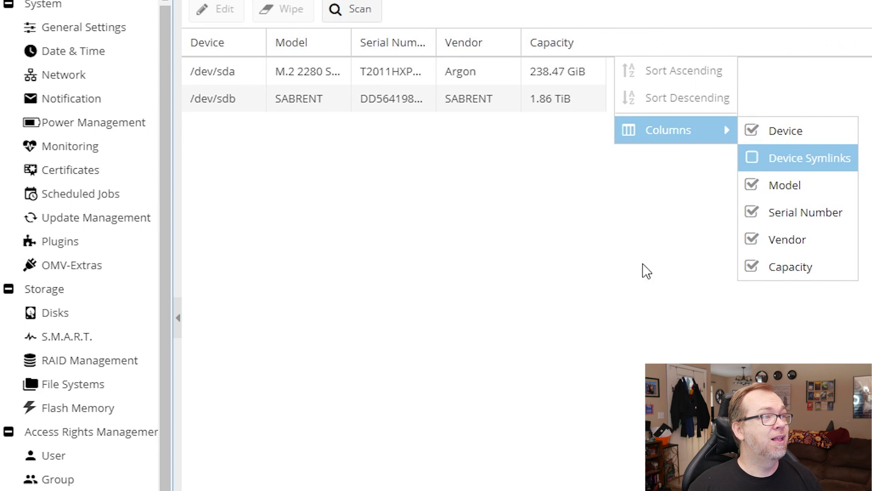
{"action": "left_click", "coordinate": [455, 366]}
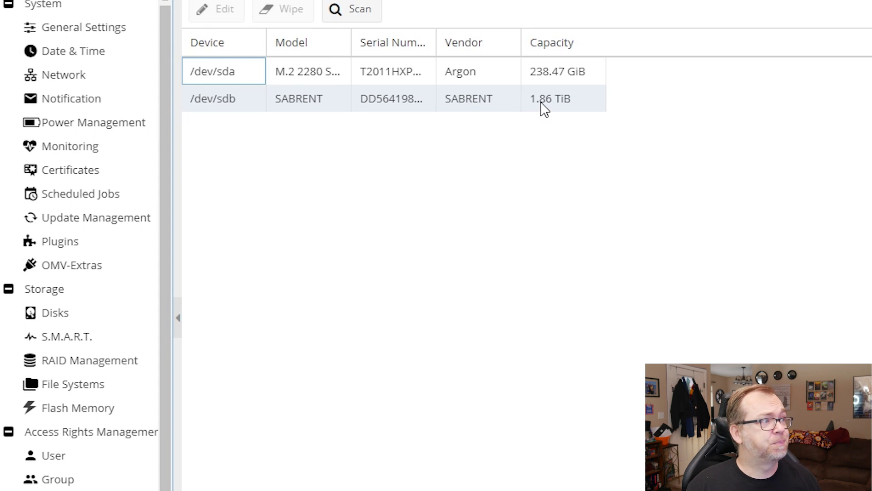
{"action": "left_click", "coordinate": [68, 339]}
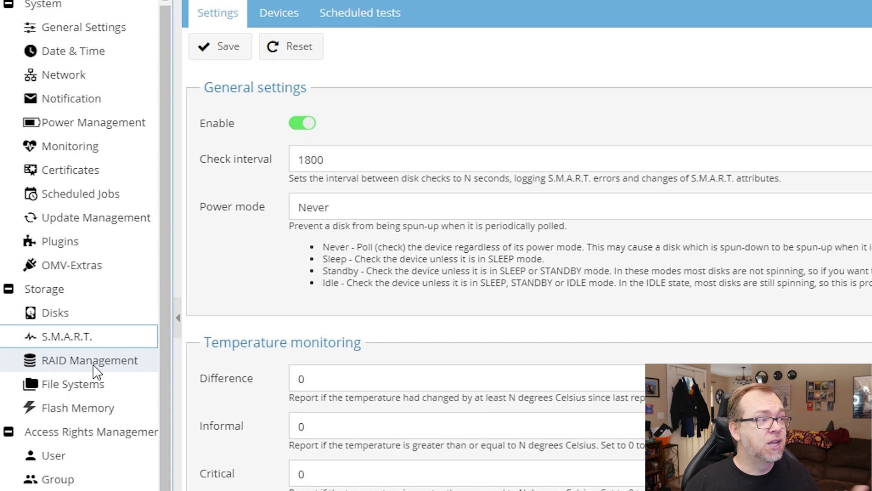
{"action": "left_click", "coordinate": [88, 384]}
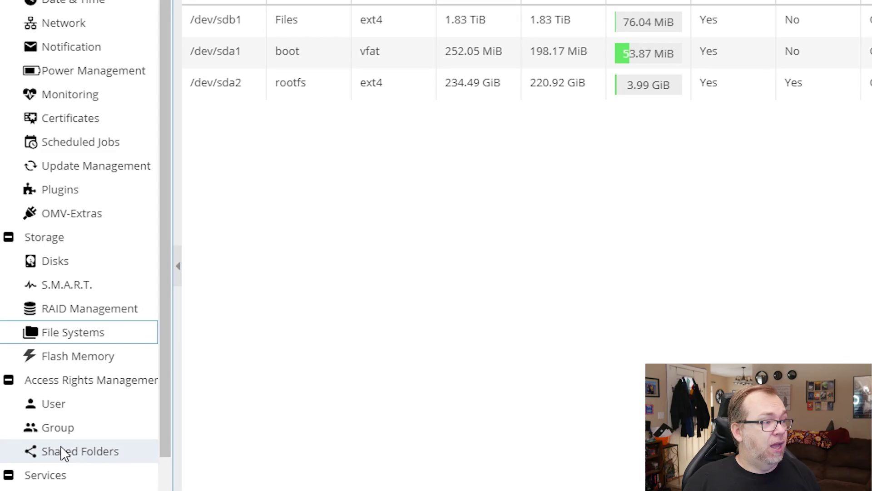
Start a new shared folder named Config on the Files device with the relative path Config/.
{"action": "left_click", "coordinate": [64, 452]}
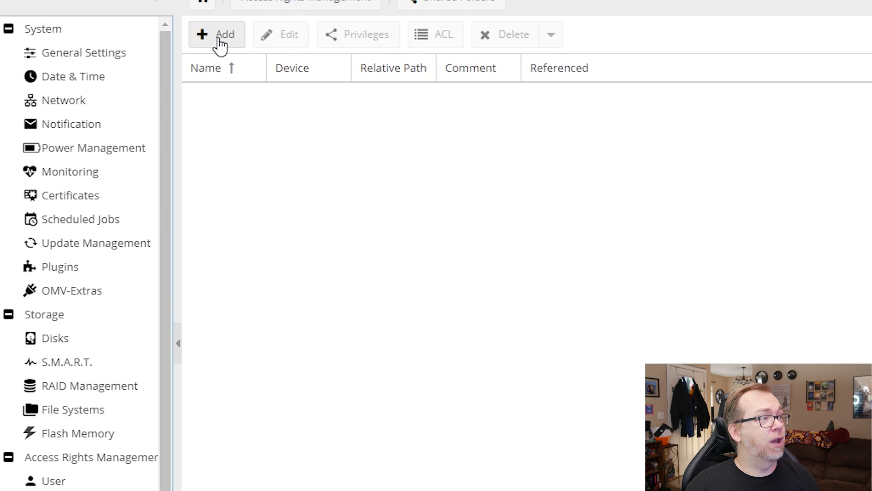
{"action": "left_click", "coordinate": [227, 38]}
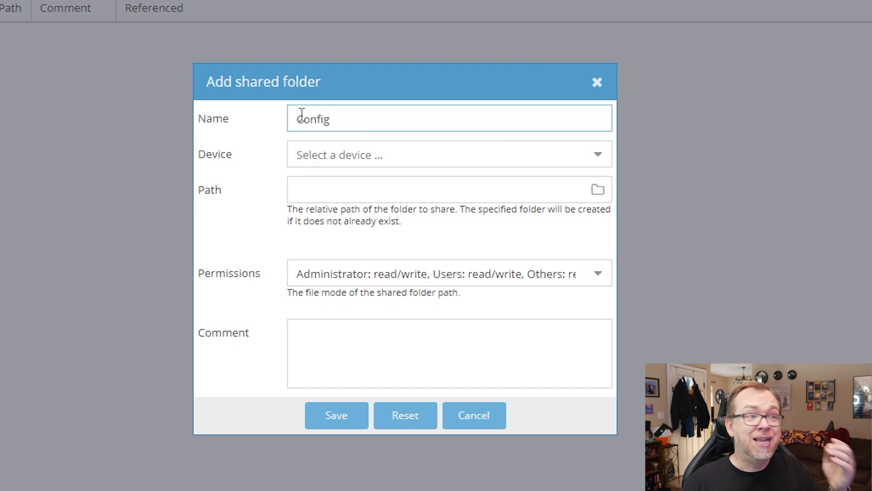
{"action": "left_click", "coordinate": [302, 115]}
{"action": "key", "text": "BackSpace"}
{"action": "type", "text": "C"}
{"action": "left_click", "coordinate": [596, 163]}
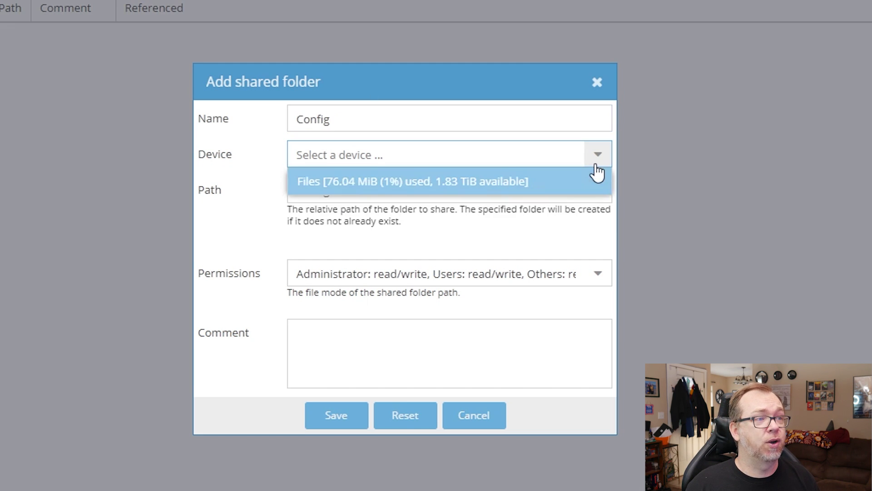
{"action": "left_click", "coordinate": [375, 187]}
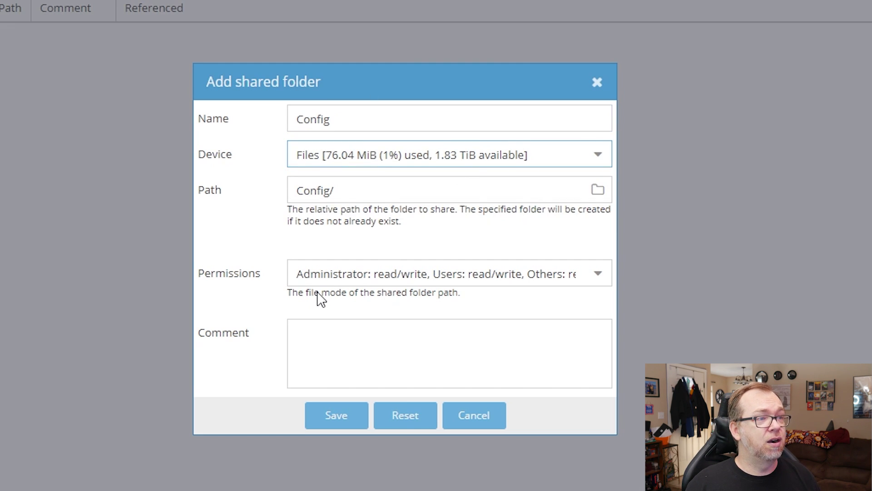
Set the Config folder's permissions to Everyone: read/write and save the shared folder.
{"action": "left_click", "coordinate": [343, 273]}
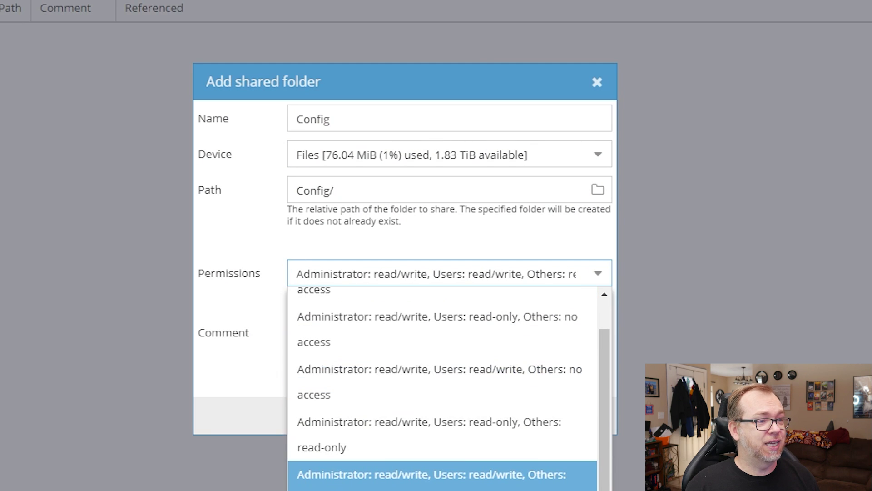
{"action": "key", "text": "Down"}
{"action": "key", "text": "Return"}
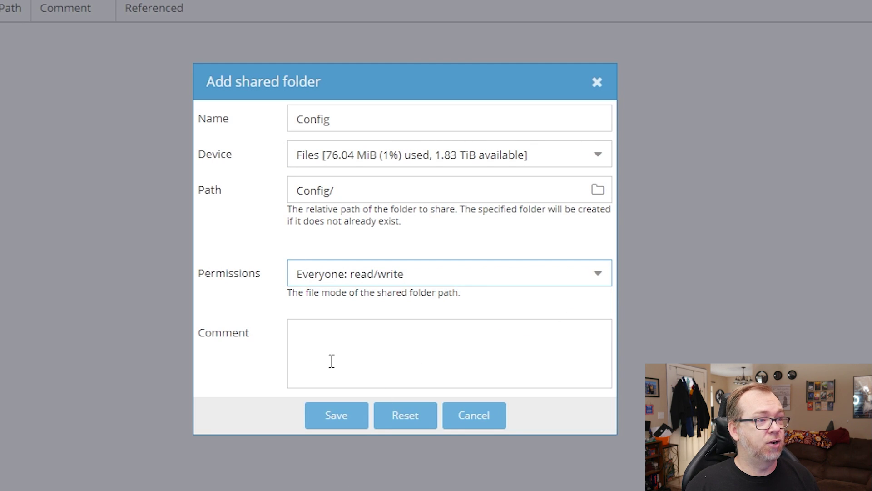
{"action": "left_click", "coordinate": [337, 416]}
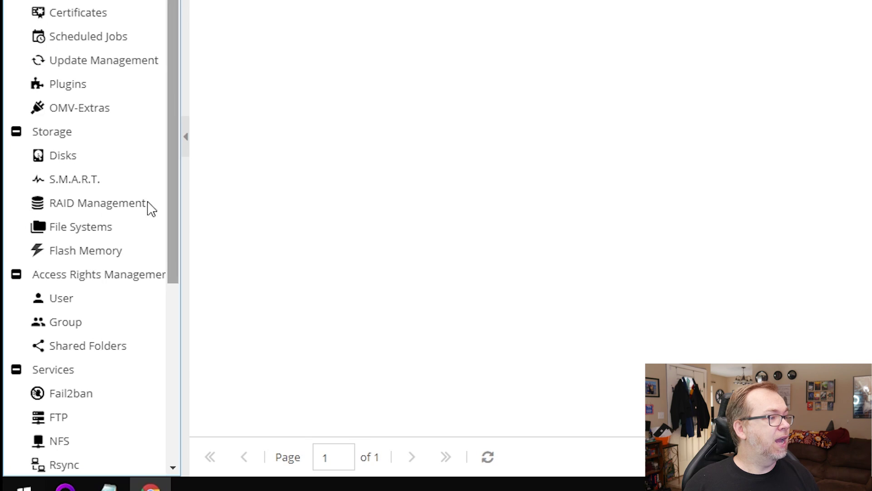
Enable the SMB/CIFS service in its general settings and save the change.
{"action": "scroll", "coordinate": [123, 240], "scroll_direction": "down", "scroll_amount": 4}
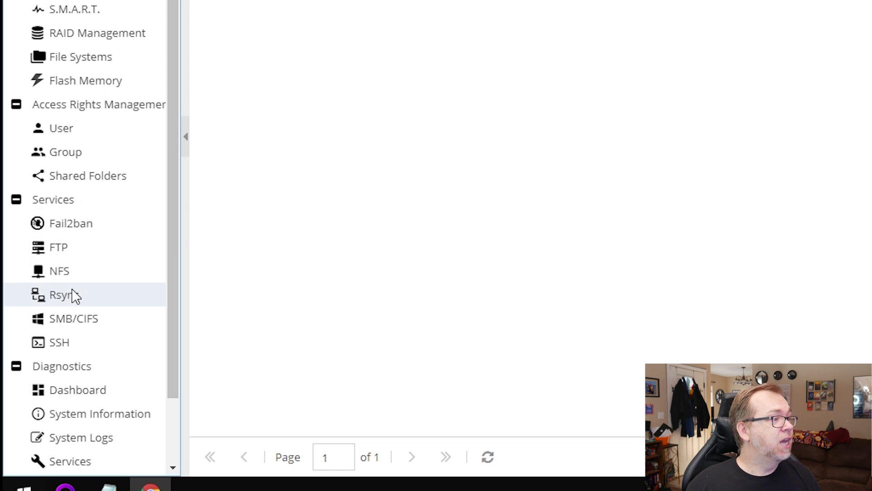
{"action": "left_click", "coordinate": [71, 320]}
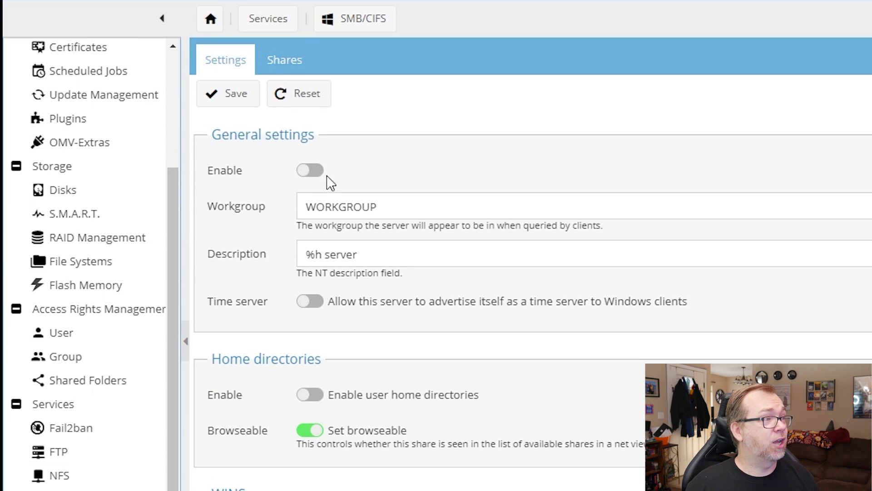
{"action": "left_click", "coordinate": [315, 172]}
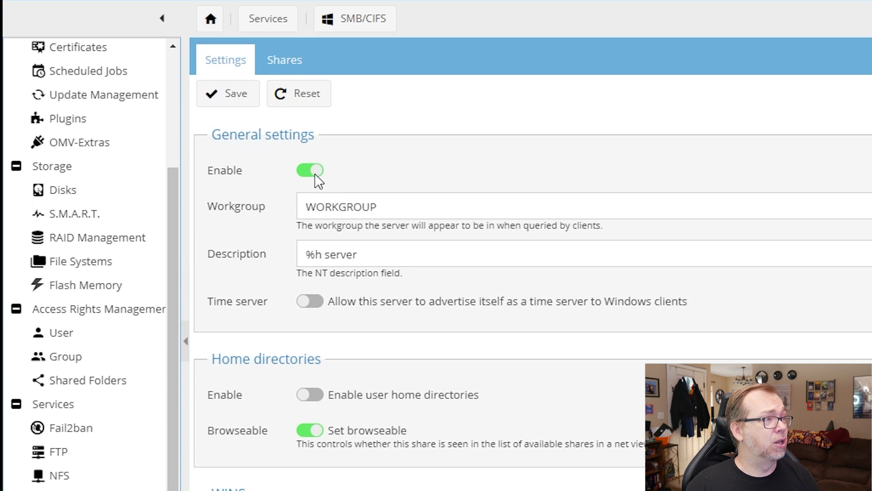
{"action": "left_click", "coordinate": [227, 89]}
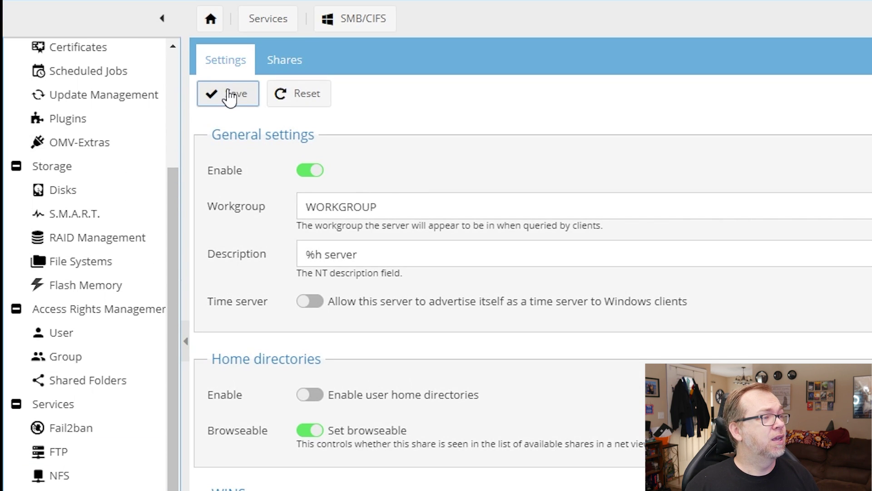
Add an SMB/CIFS share for the Config folder with Public set to Only guests, and apply the pending configuration changes.
{"action": "left_click", "coordinate": [283, 64]}
{"action": "left_click", "coordinate": [248, 94]}
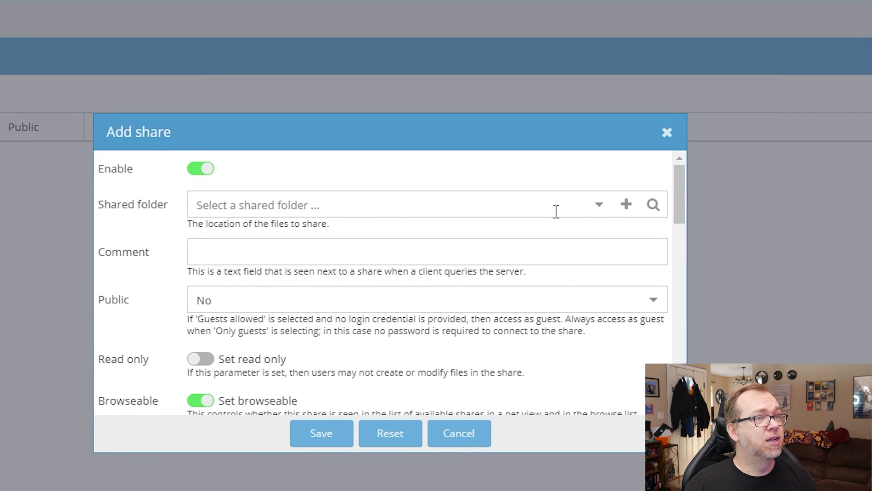
{"action": "left_click", "coordinate": [597, 206]}
{"action": "left_click", "coordinate": [280, 232]}
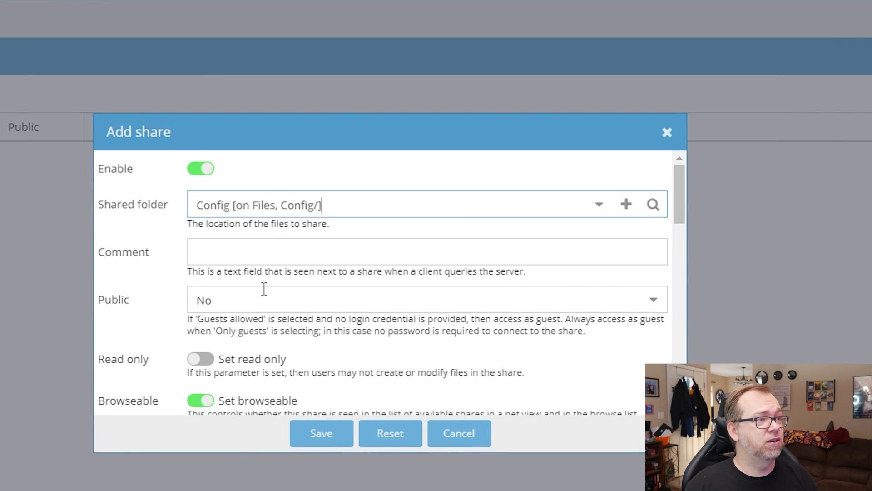
{"action": "left_click", "coordinate": [259, 303]}
{"action": "left_click", "coordinate": [233, 390]}
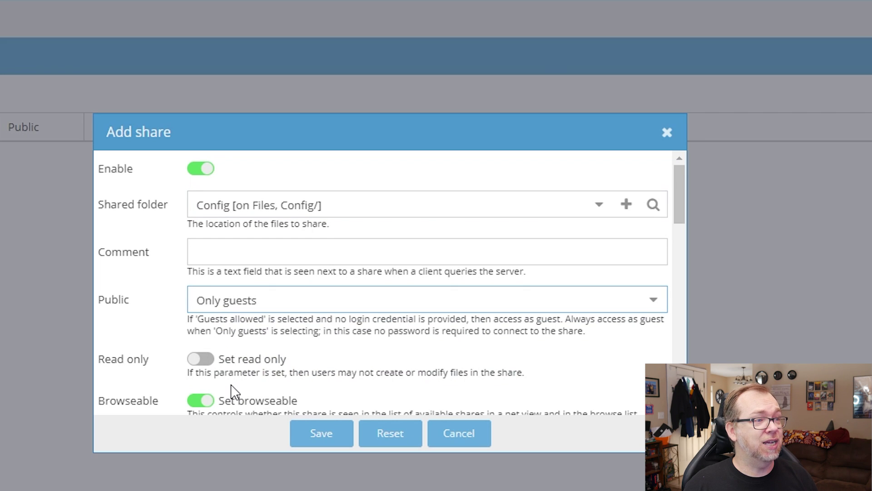
{"action": "left_click", "coordinate": [335, 441]}
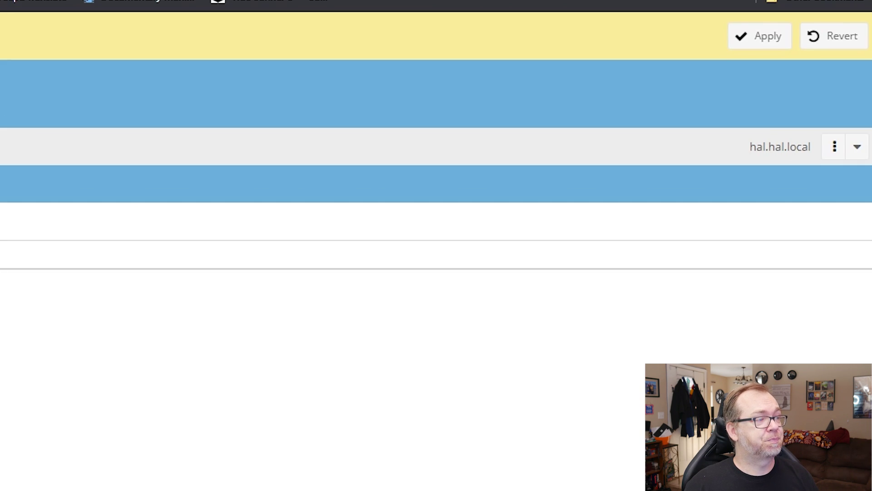
{"action": "left_click", "coordinate": [736, 36]}
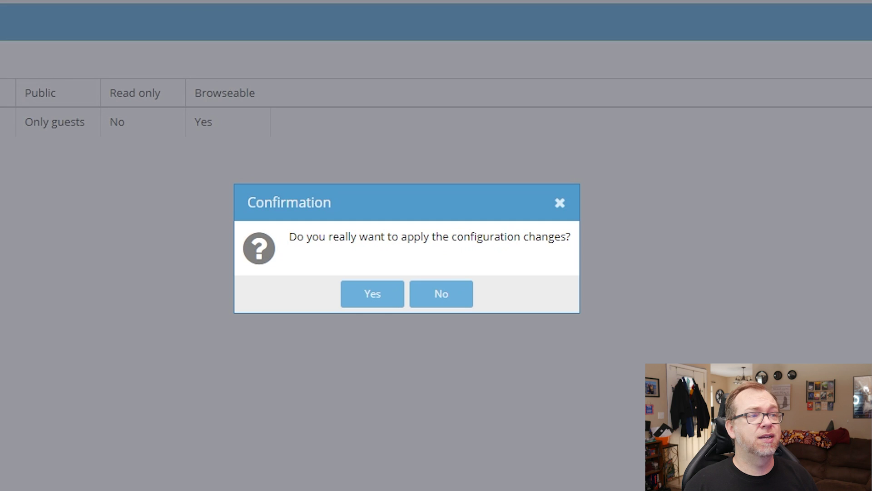
{"action": "left_click", "coordinate": [373, 293]}
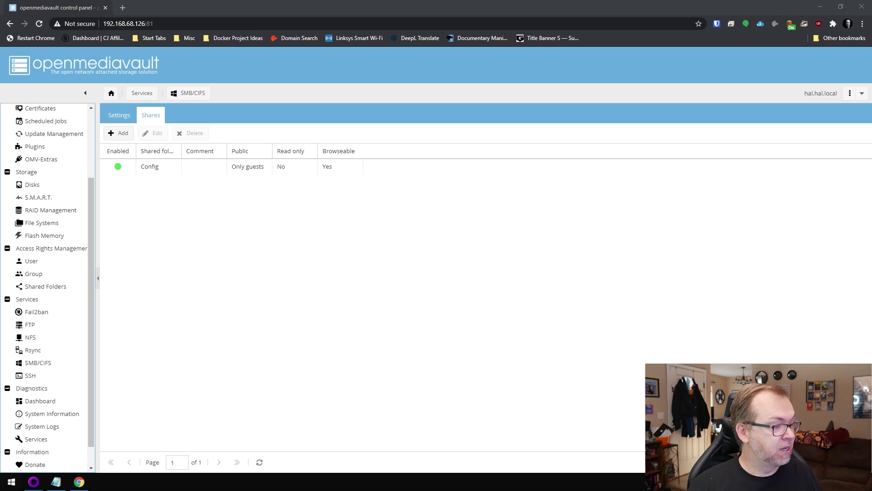
Switch to File Explorer, browse to \\192.168.68.126, and open the Config share.
{"action": "key", "text": "super+e"}
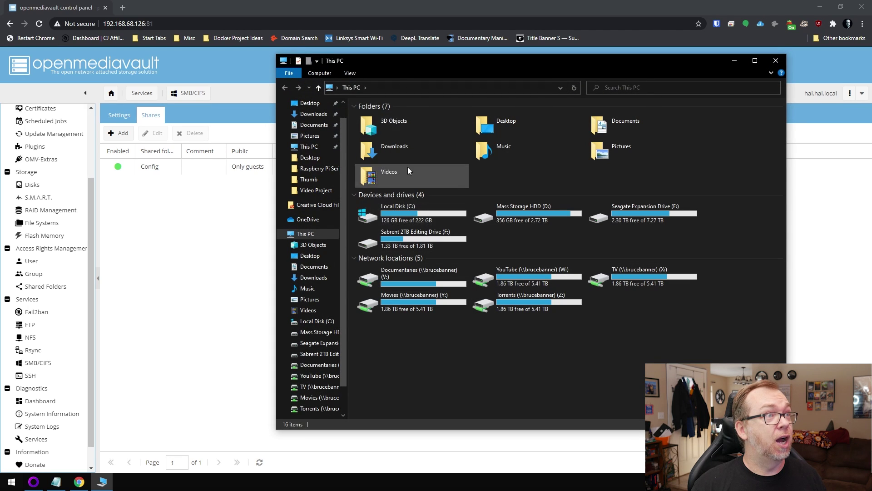
{"action": "left_click", "coordinate": [414, 87]}
{"action": "type", "text": "\\\\192.168."}
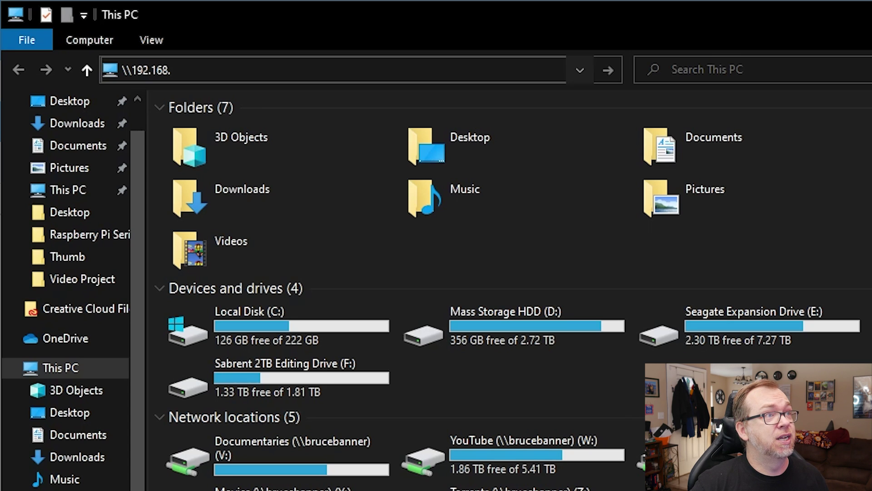
{"action": "type", "text": "68.126"}
{"action": "key", "text": "Return"}
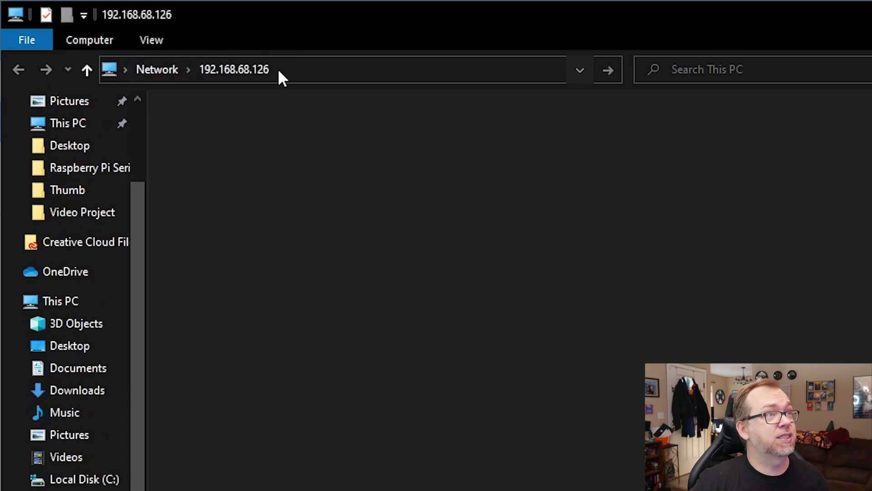
{"action": "double_click", "coordinate": [229, 119]}
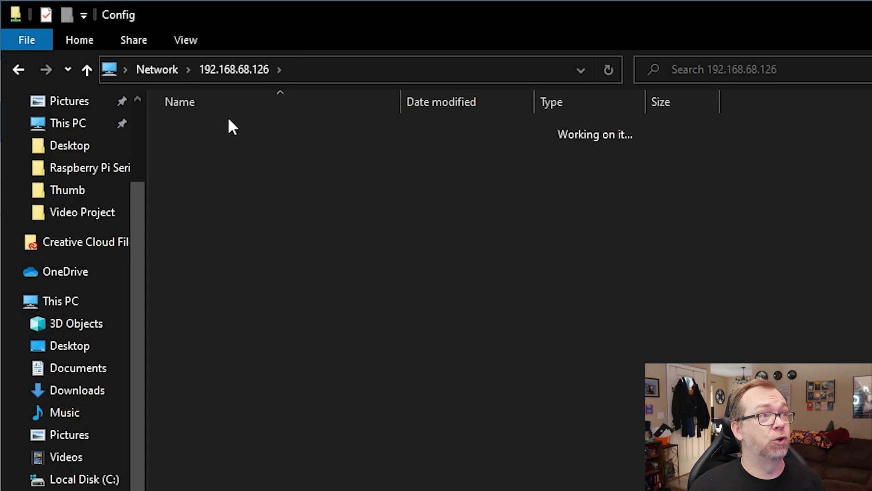
Browse to the server by its hostname at \\hal in File Explorer.
{"action": "left_click", "coordinate": [392, 80]}
{"action": "type", "text": "\\\\"}
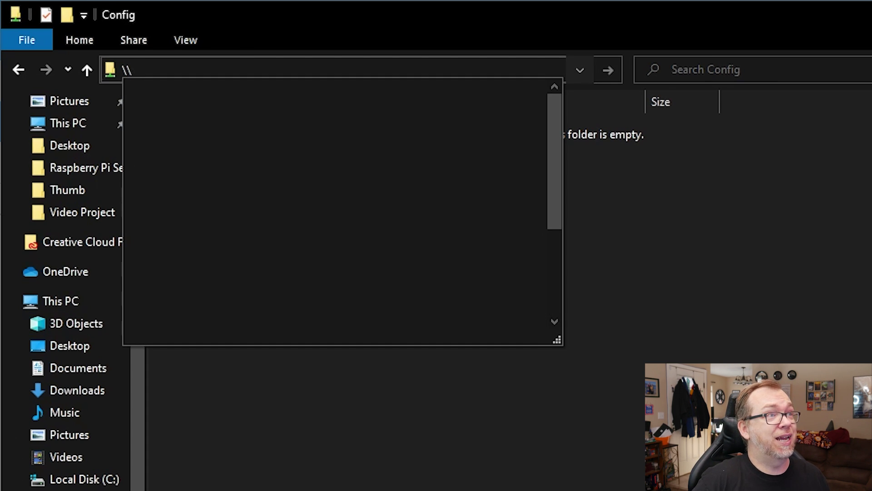
{"action": "type", "text": "hal"}
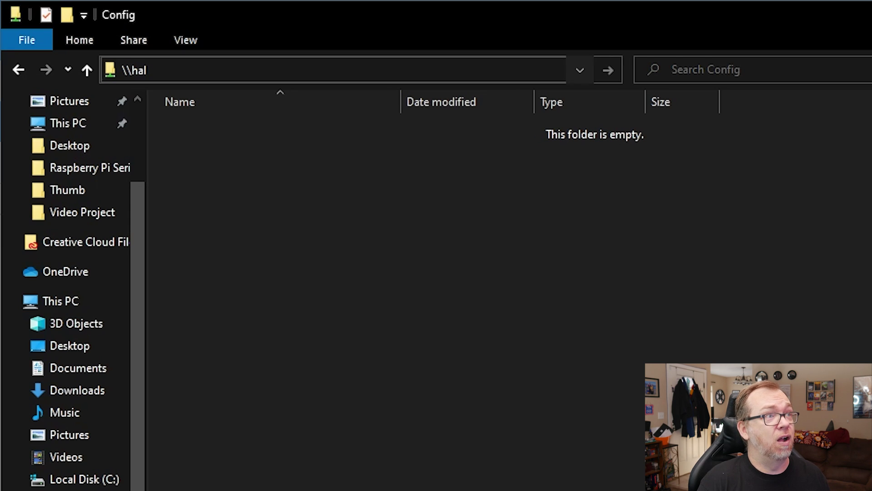
{"action": "key", "text": "Return"}
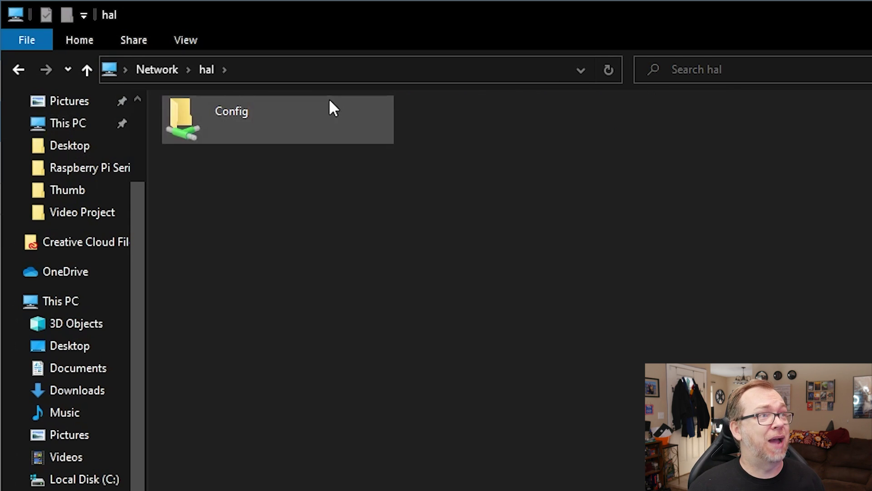
Browse to the server at \\hal.local and open its Config share.
{"action": "left_click", "coordinate": [263, 77]}
{"action": "key", "text": "End"}
{"action": "type", "text": "."}
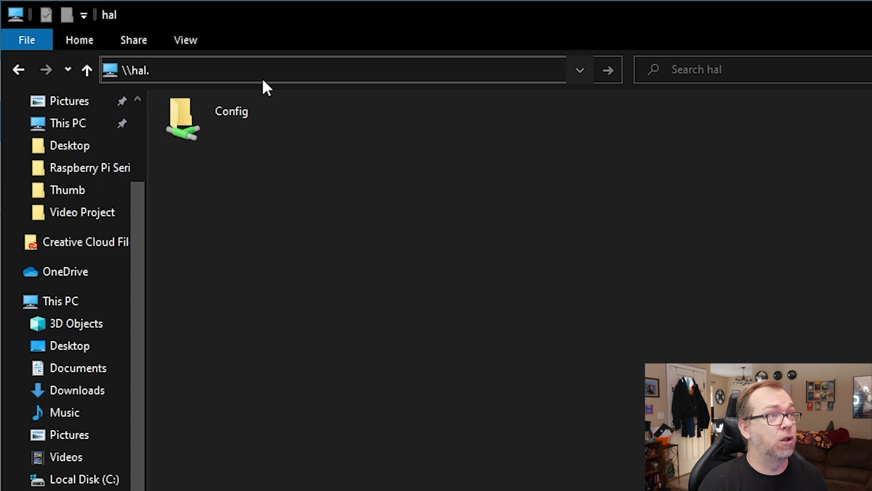
{"action": "type", "text": "local"}
{"action": "key", "text": "Return"}
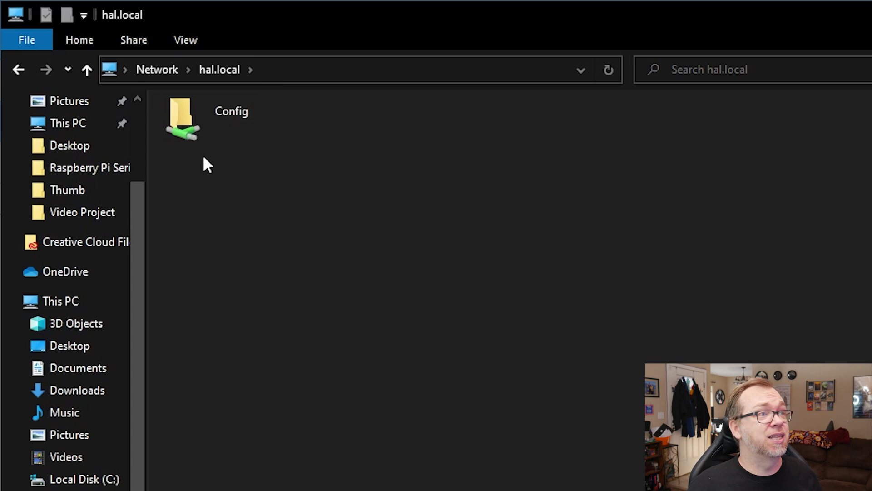
{"action": "double_click", "coordinate": [197, 136]}
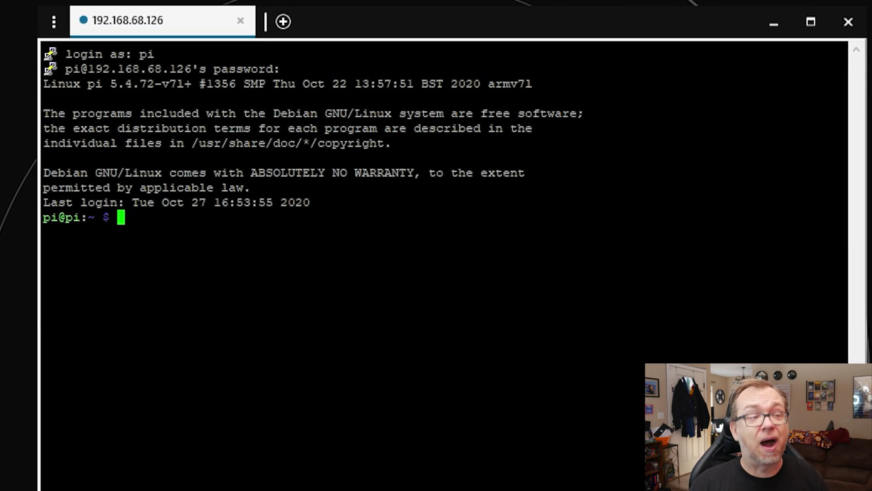
Launch the Raspberry Pi configuration tool from the 192.168.68.126 terminal session with sudo raspi-config.
{"action": "type", "text": "rasp"}
{"action": "key", "text": "BackSpace"}
{"action": "key", "text": "BackSpace"}
{"action": "key", "text": "BackSpace"}
{"action": "key", "text": "BackSpace"}
{"action": "type", "text": "sudo raspi-config"}
{"action": "key", "text": "Return"}
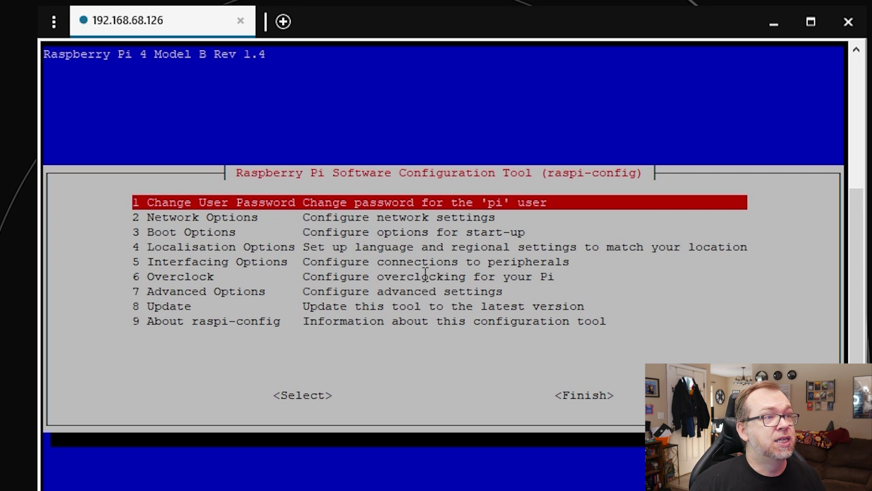
Review the Network Options in raspi-config and return to the main list.
{"action": "key", "text": "Down"}
{"action": "key", "text": "Return"}
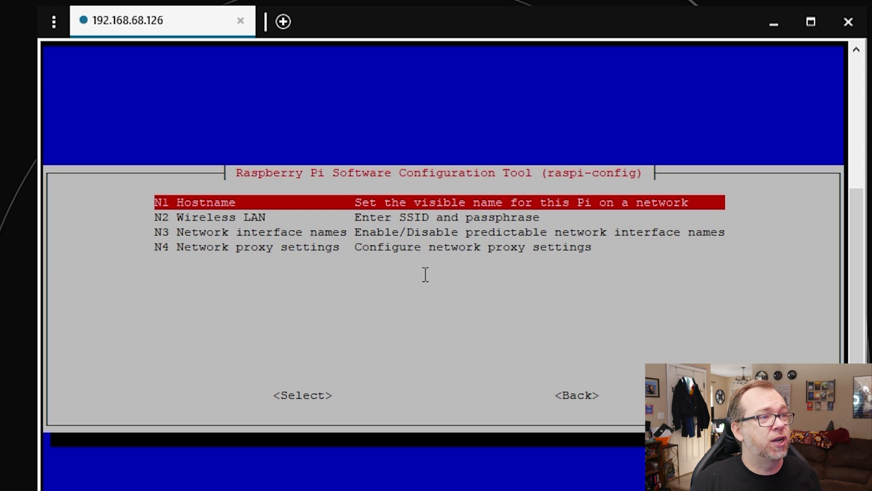
{"action": "key", "text": "Tab"}
{"action": "key", "text": "Tab"}
{"action": "key", "text": "Return"}
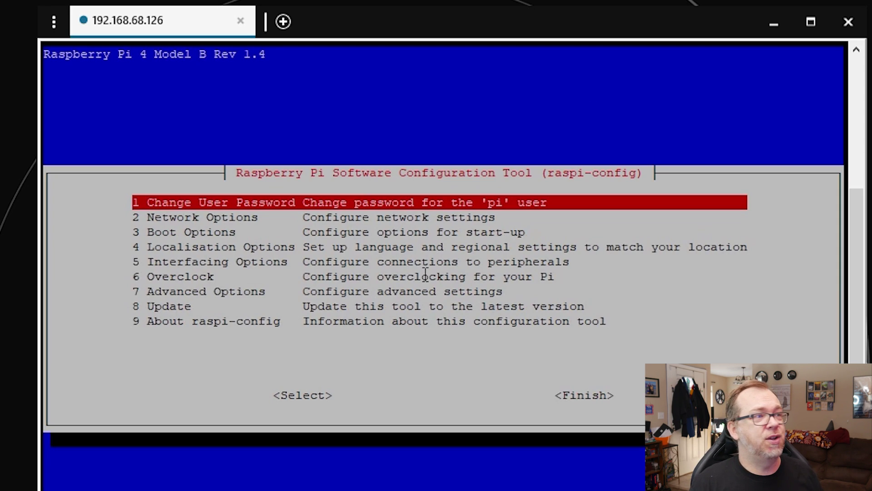
Review the Boot Options in raspi-config and go back to the main list.
{"action": "key", "text": "Down"}
{"action": "key", "text": "Down"}
{"action": "key", "text": "Return"}
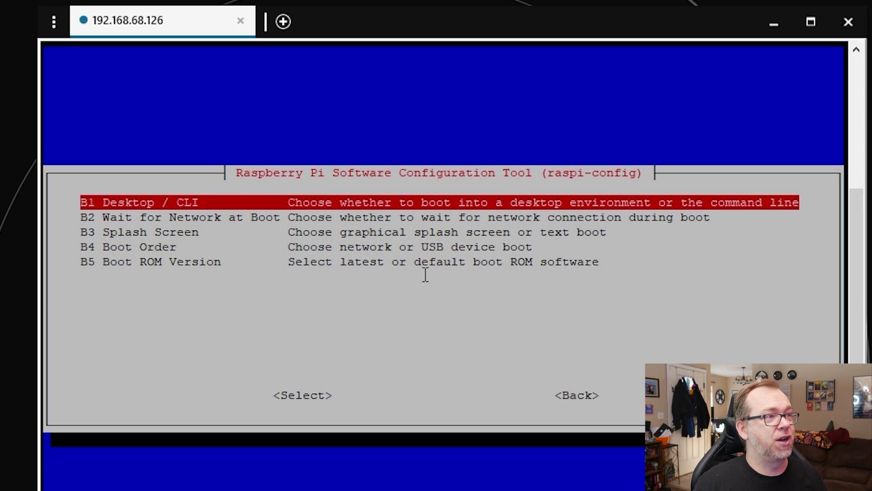
{"action": "key", "text": "Escape"}
{"action": "key", "text": "Tab"}
{"action": "key", "text": "Tab"}
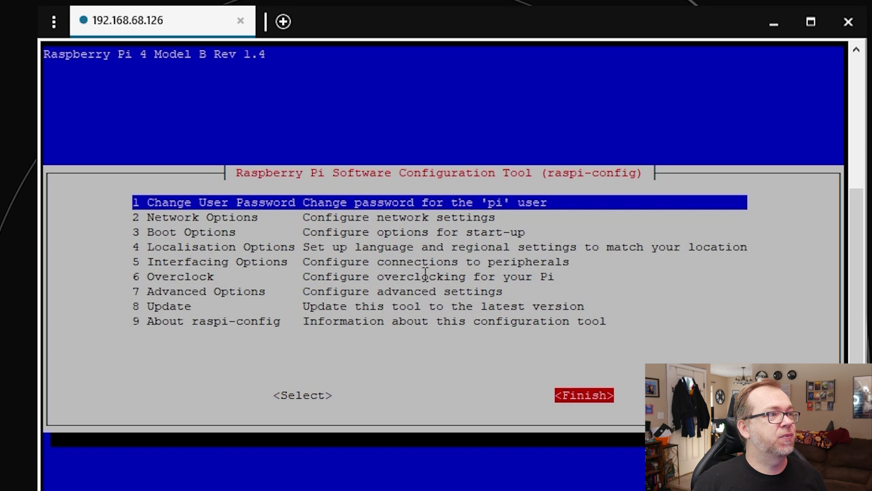
Set the time zone under Localisation Options with America as the geographic area, accepting the preselected city.
{"action": "key", "text": "Tab"}
{"action": "key", "text": "Down"}
{"action": "key", "text": "Down"}
{"action": "key", "text": "Down"}
{"action": "key", "text": "Return"}
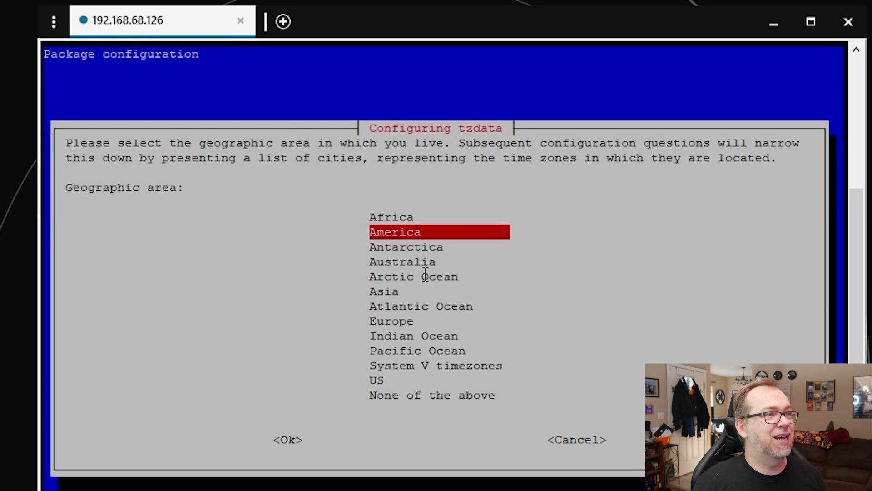
{"action": "key", "text": "Return"}
{"action": "key", "text": "Return"}
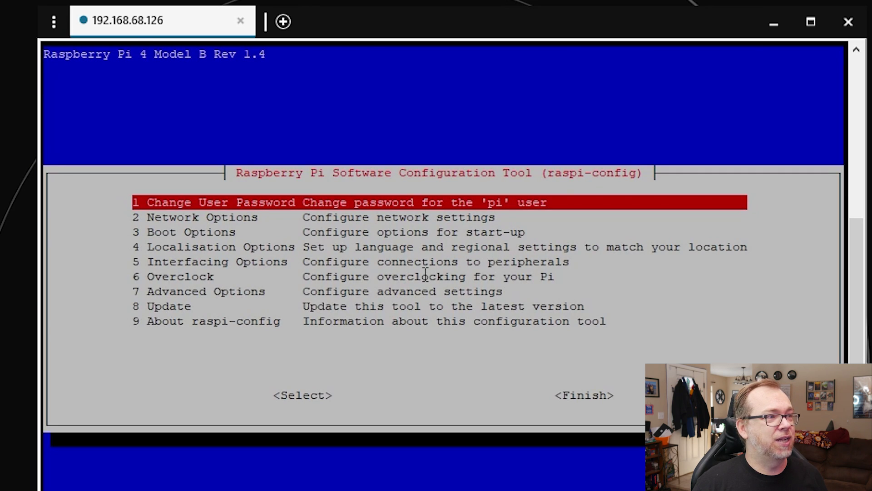
Examine the Interfacing Options, including the SSH remote access entry, and return to the main list.
{"action": "key", "text": "Down"}
{"action": "key", "text": "Down"}
{"action": "key", "text": "Down"}
{"action": "key", "text": "Down"}
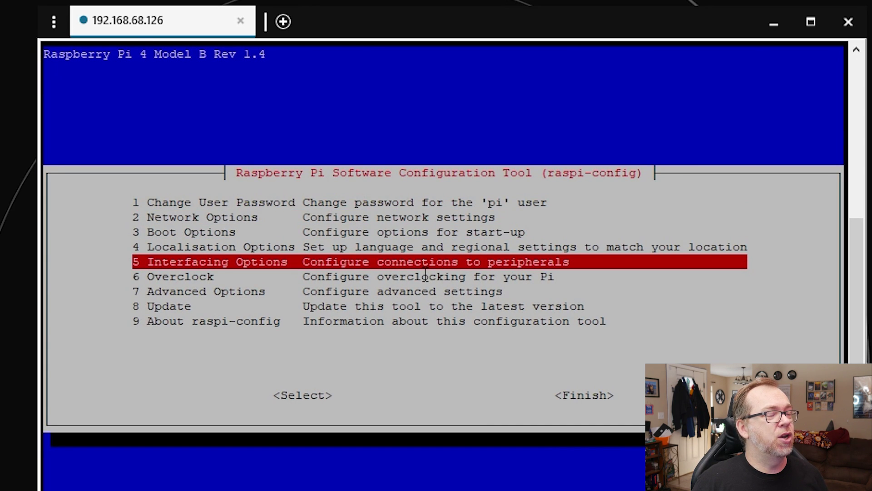
{"action": "key", "text": "Return"}
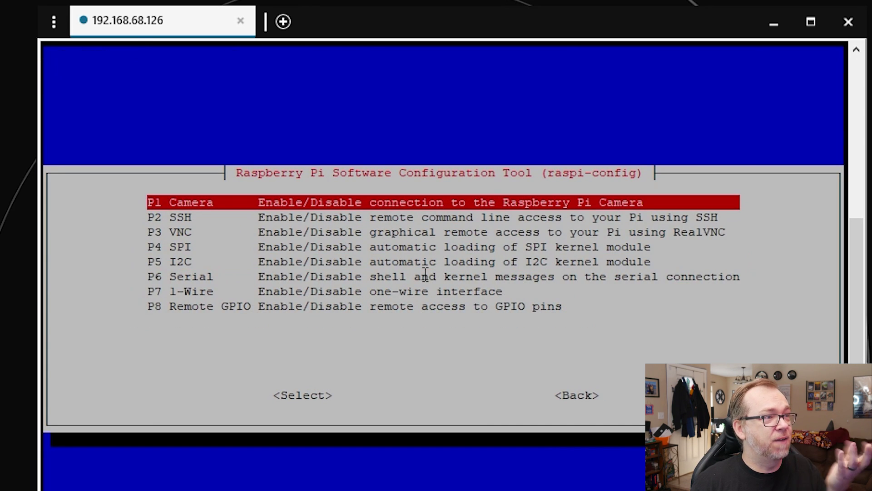
{"action": "key", "text": "Down"}
{"action": "key", "text": "Down"}
{"action": "key", "text": "Up"}
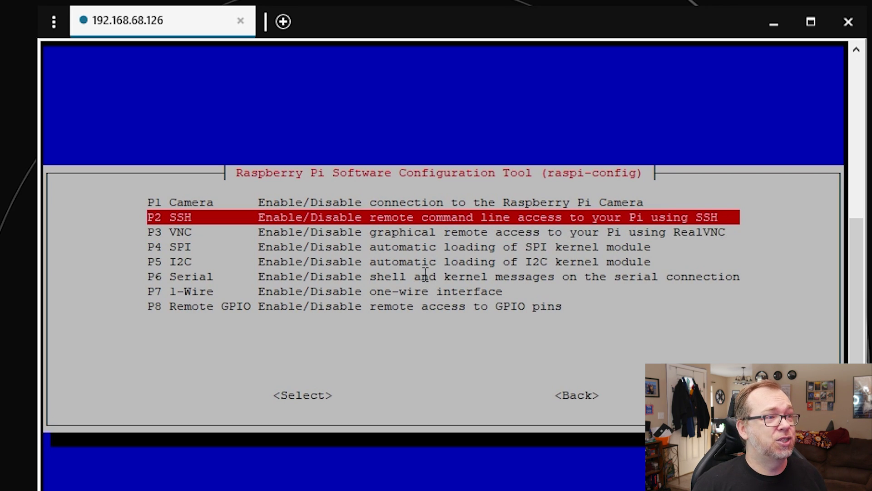
{"action": "key", "text": "Escape"}
Try to configure overclocking for the Pi through raspi-config's Overclock option.
{"action": "key", "text": "Down"}
{"action": "key", "text": "Down"}
{"action": "key", "text": "Down"}
{"action": "key", "text": "Down"}
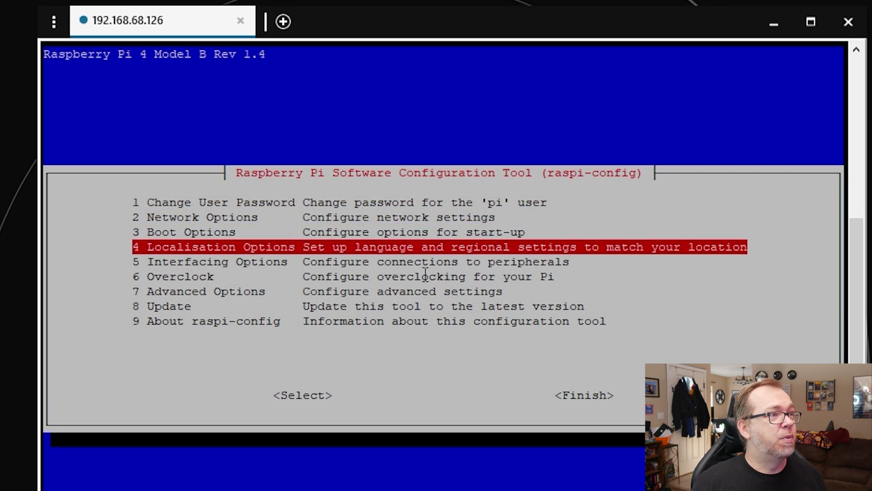
{"action": "key", "text": "Down"}
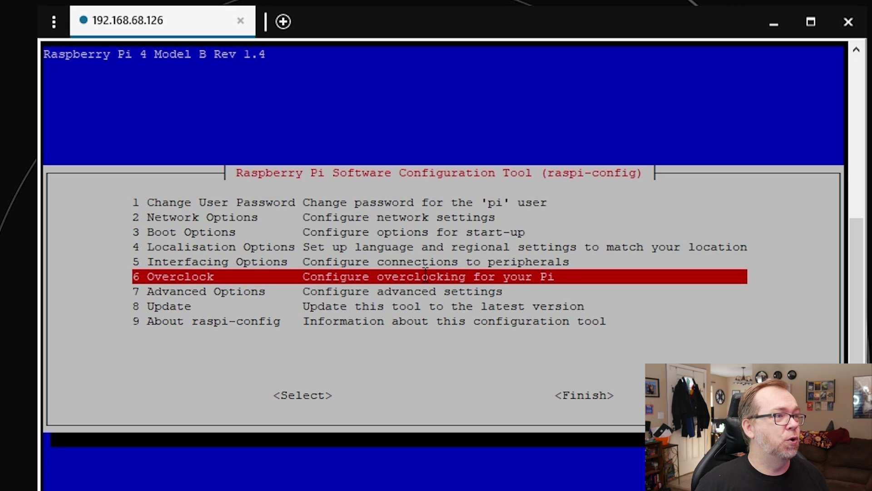
{"action": "key", "text": "Down"}
{"action": "key", "text": "Up"}
{"action": "key", "text": "Return"}
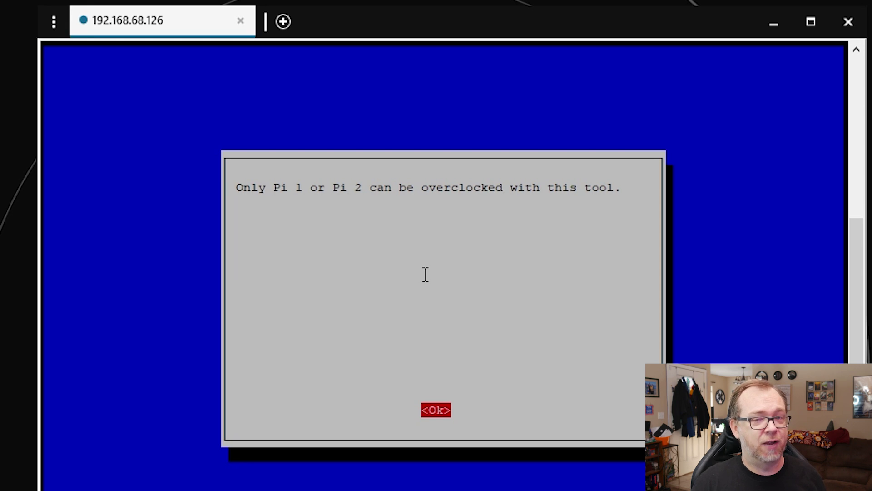
{"action": "key", "text": "Return"}
{"action": "key", "text": "Return"}
Set the GPU memory split to 256 MB in the Advanced Options of raspi-config.
{"action": "key", "text": "Down"}
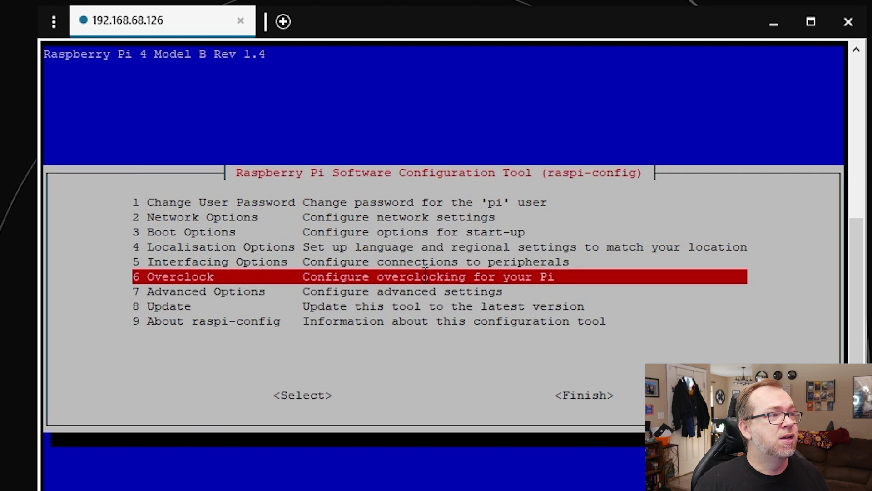
{"action": "key", "text": "Down"}
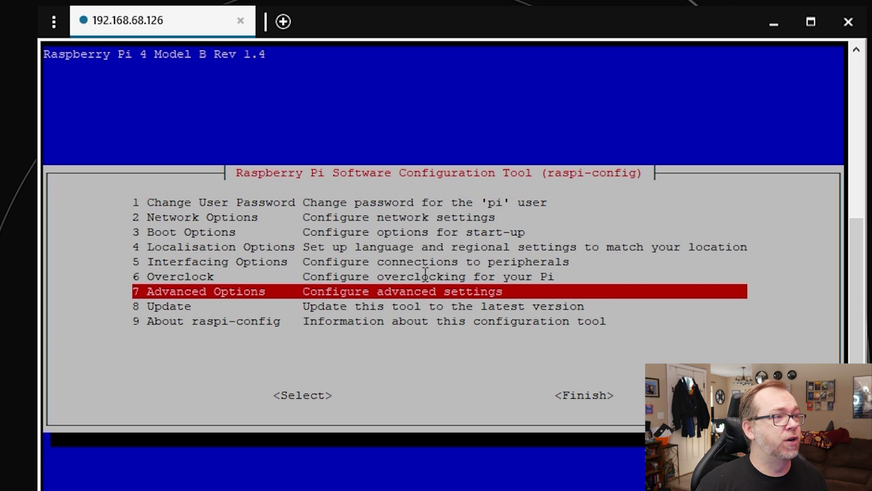
{"action": "key", "text": "Return"}
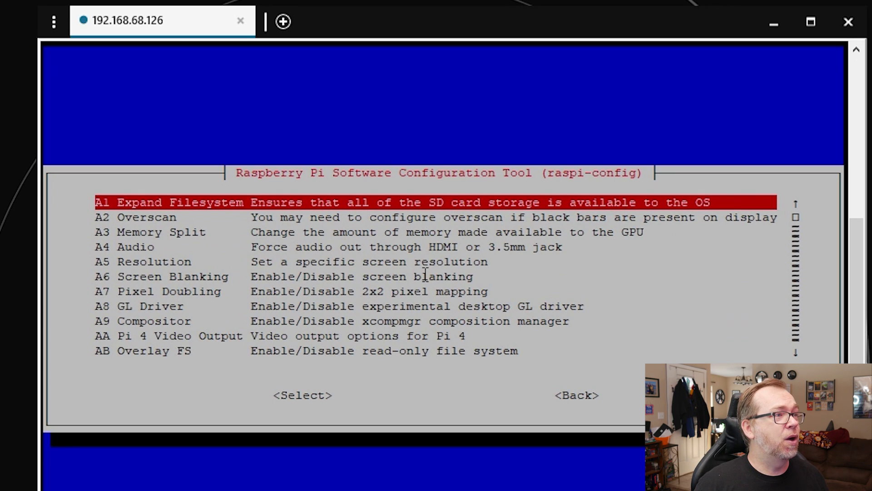
{"action": "key", "text": "Down"}
{"action": "key", "text": "Down"}
{"action": "key", "text": "Down"}
{"action": "key", "text": "Down"}
{"action": "key", "text": "Down"}
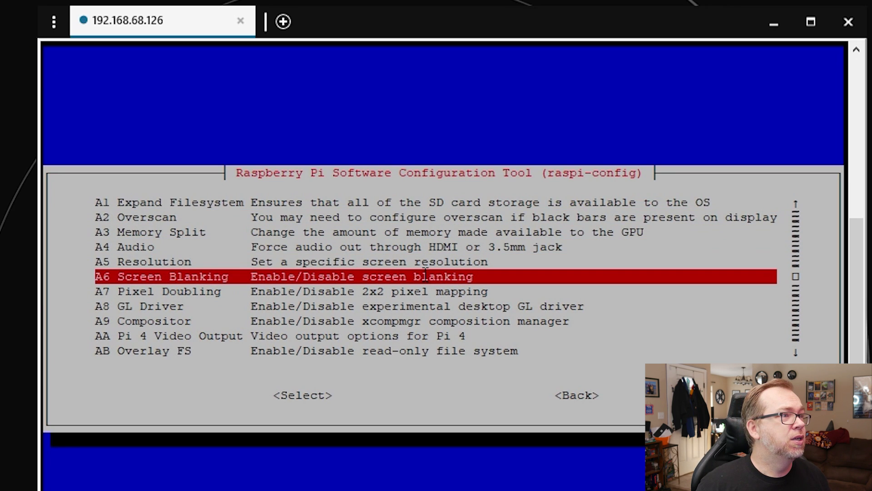
{"action": "key", "text": "Up"}
{"action": "key", "text": "Up"}
{"action": "key", "text": "Up"}
{"action": "key", "text": "Return"}
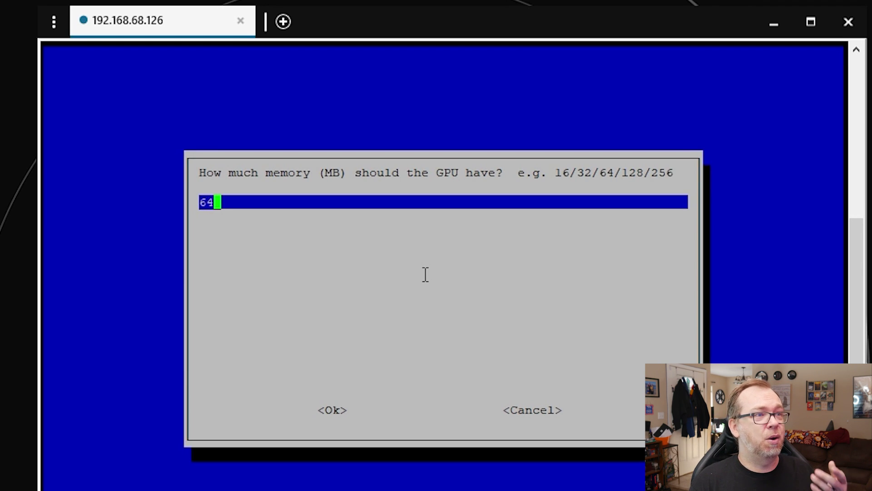
{"action": "key", "text": "BackSpace"}
{"action": "key", "text": "BackSpace"}
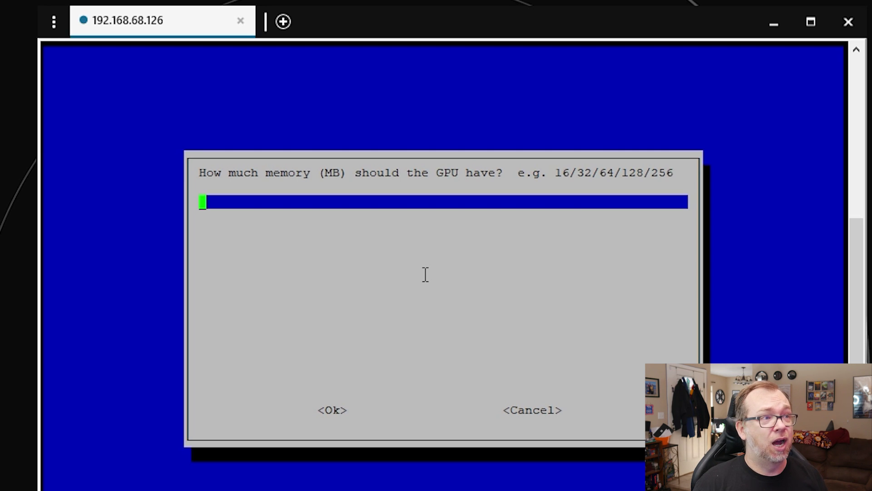
{"action": "type", "text": "256"}
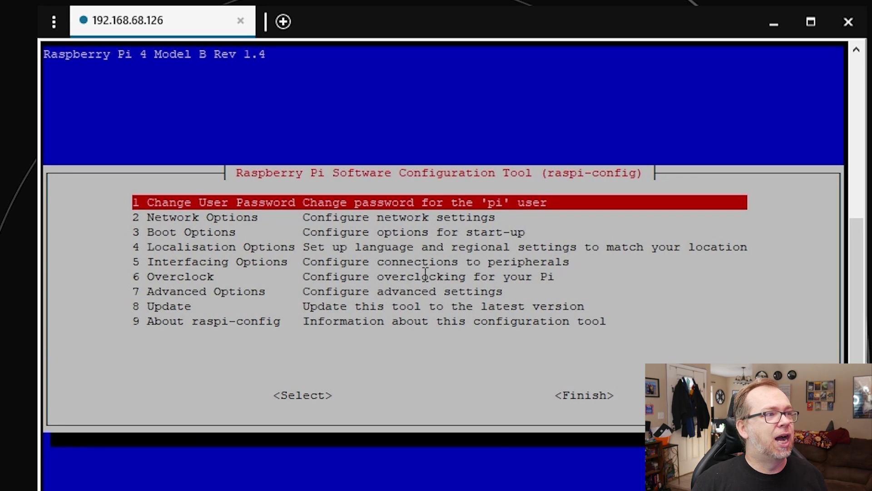
Look over the remaining raspi-config entries and finish the configuration.
{"action": "key", "text": "Down"}
{"action": "key", "text": "Down"}
{"action": "key", "text": "Down"}
{"action": "key", "text": "Down"}
{"action": "key", "text": "Down"}
{"action": "key", "text": "Down"}
{"action": "key", "text": "Down"}
{"action": "key", "text": "Down"}
{"action": "key", "text": "Tab"}
{"action": "key", "text": "Tab"}
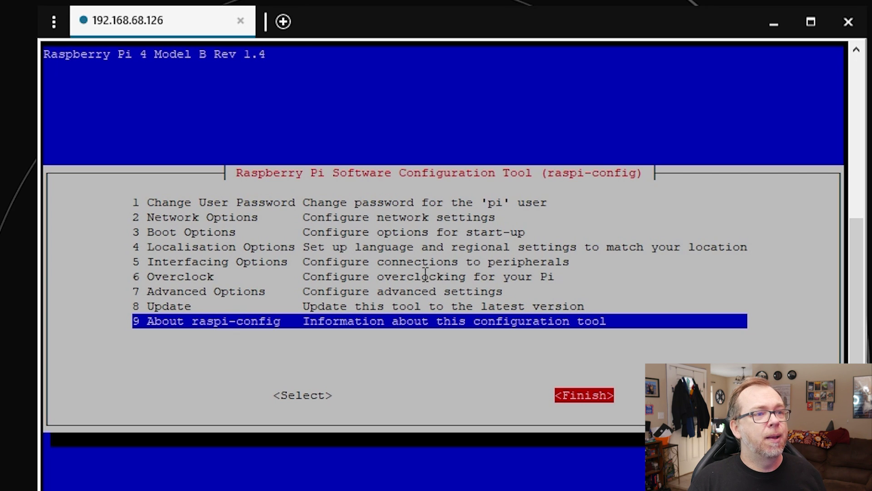
{"action": "key", "text": "Return"}
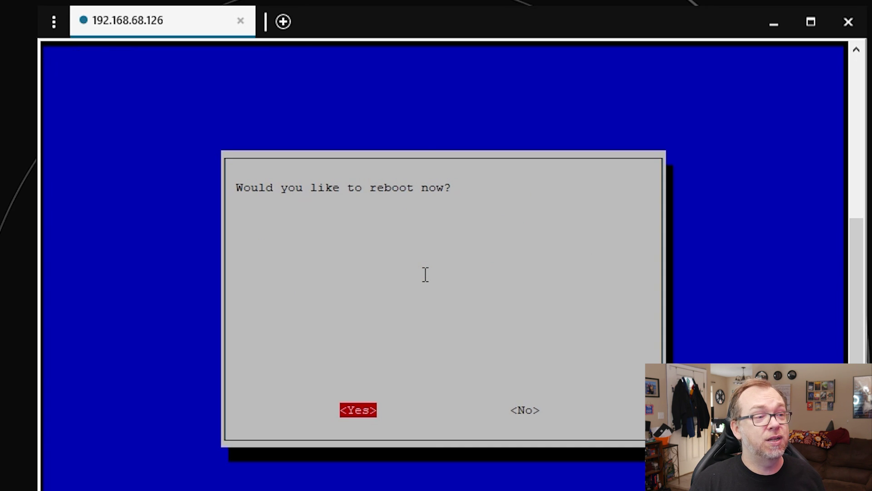
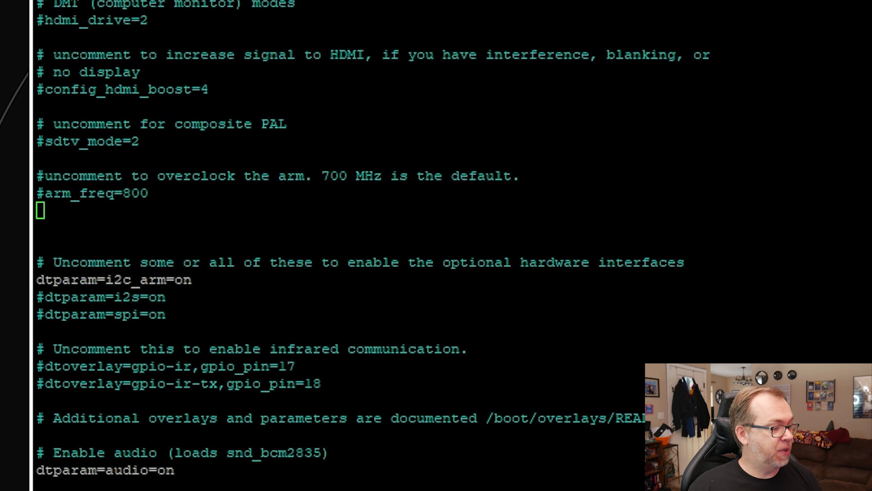
Add over_voltage=2, arm_freq=1750 and gpu_freq=750 on separate lines below #arm_freq=800 in /boot/config.txt, then save and close the file.
{"action": "type", "text": "over_voltage=2 arm_freq=1750"}
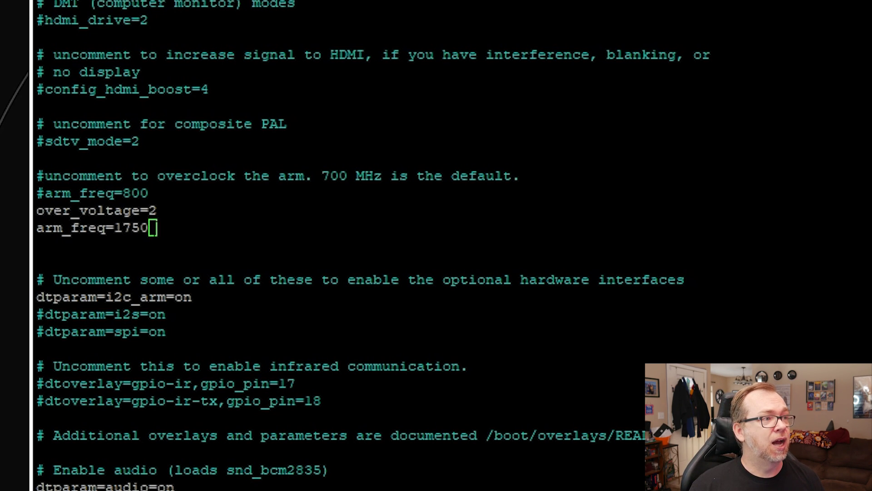
{"action": "key", "text": "Return"}
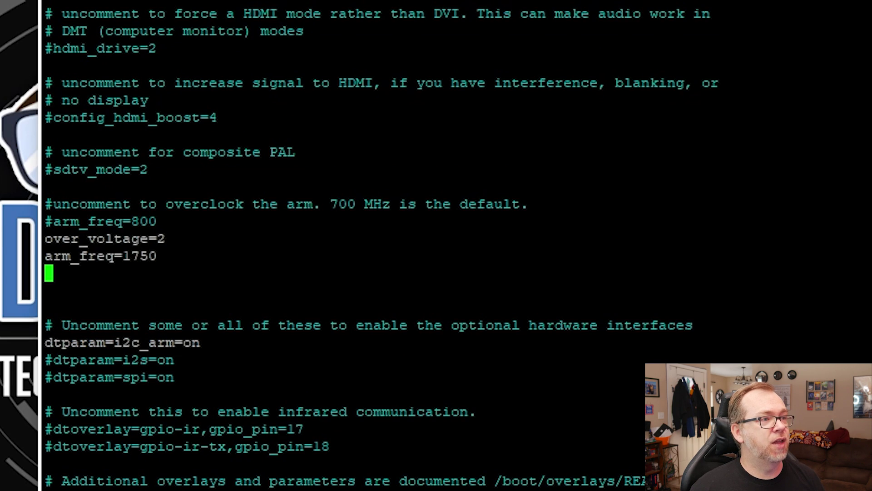
{"action": "type", "text": "gpu_freq=750"}
{"action": "key", "text": "Return"}
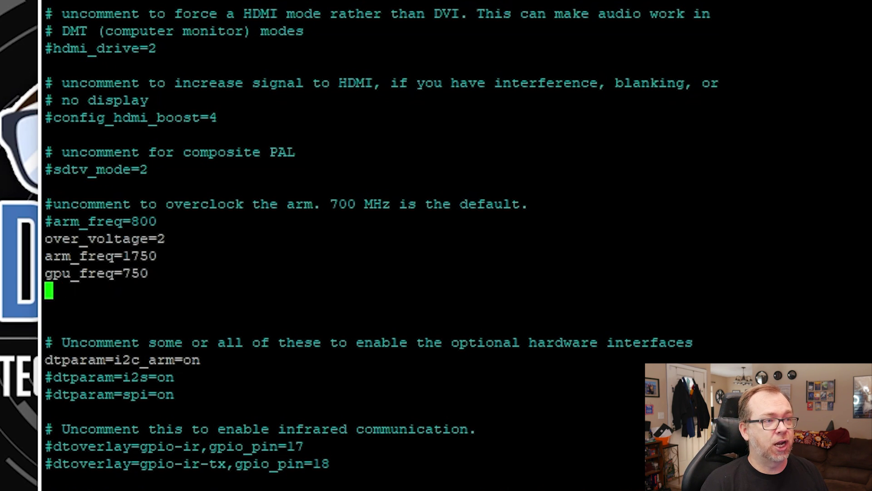
{"action": "key", "text": "ctrl+x"}
Reboot the Pi from the terminal with sudo reboot now.
{"action": "type", "text": "sudo rebo"}
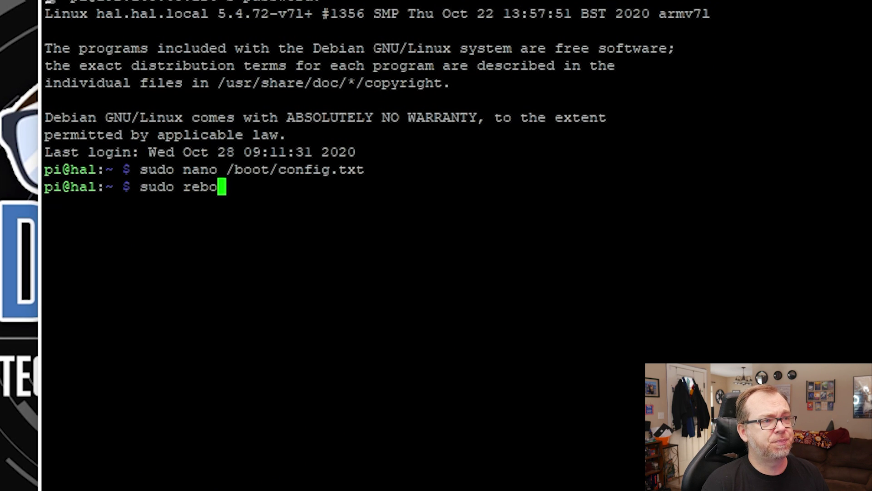
{"action": "type", "text": "ot now"}
{"action": "key", "text": "Return"}
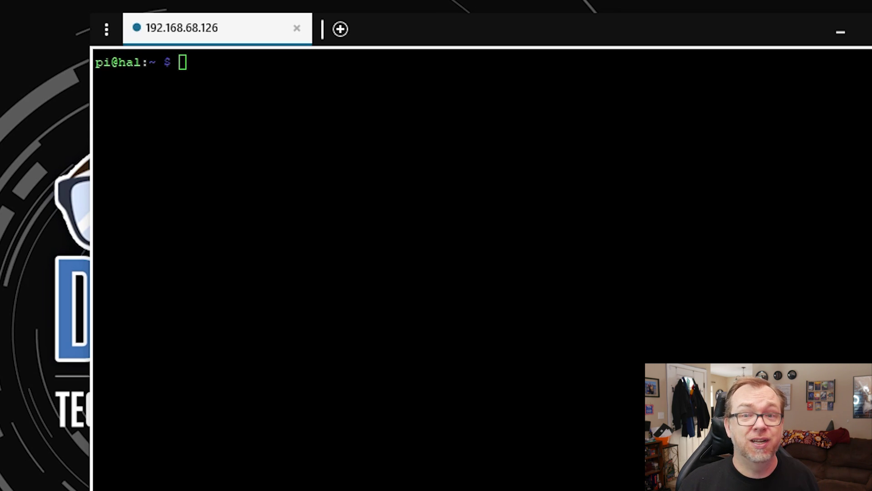
Try to start the rpi-monitor:latest container with the copied docker run command, publishing port 8888:8888 and naming it rpi-monitor.
{"action": "key", "text": "ctrl+shift+v"}
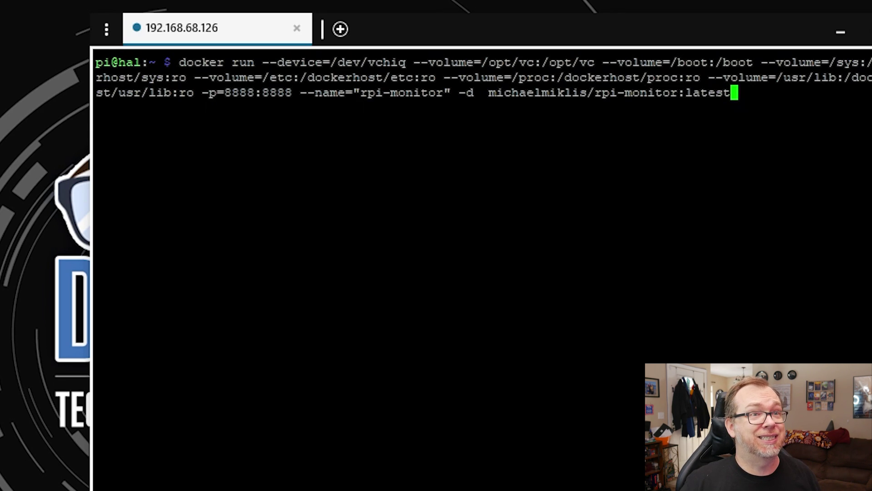
{"action": "key", "text": "Return"}
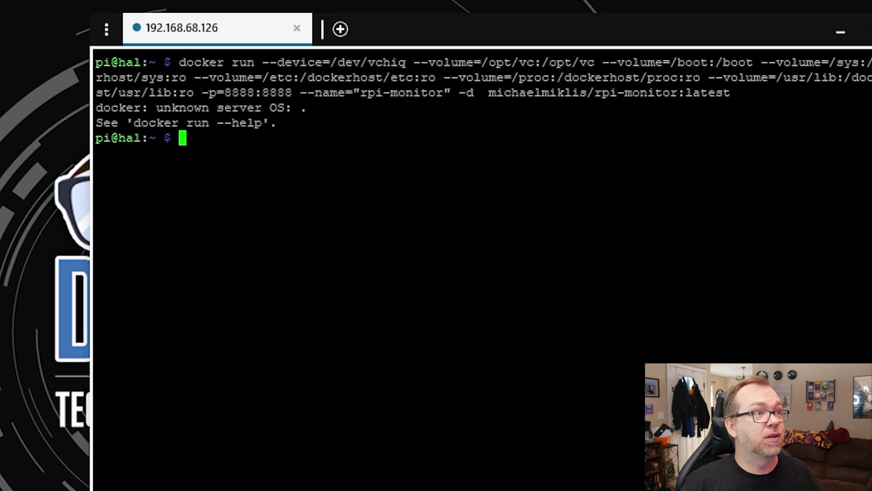
Rerun the previous docker run command for the rpi-monitor container with sudo added at its beginning.
{"action": "key", "text": "Up"}
{"action": "key", "text": "Left"}
{"action": "key", "text": "Left"}
{"action": "key", "text": "Left"}
{"action": "key", "text": "Left"}
{"action": "key", "text": "Left"}
{"action": "key", "text": "Left"}
{"action": "key", "text": "Left"}
{"action": "key", "text": "Left"}
{"action": "key", "text": "Left"}
{"action": "key", "text": "Left"}
{"action": "key", "text": "Left"}
{"action": "key", "text": "Left"}
{"action": "key", "text": "Left"}
{"action": "key", "text": "Left"}
{"action": "key", "text": "Left"}
{"action": "key", "text": "Left"}
{"action": "key", "text": "Left"}
{"action": "key", "text": "Left"}
{"action": "key", "text": "Left"}
{"action": "key", "text": "Left"}
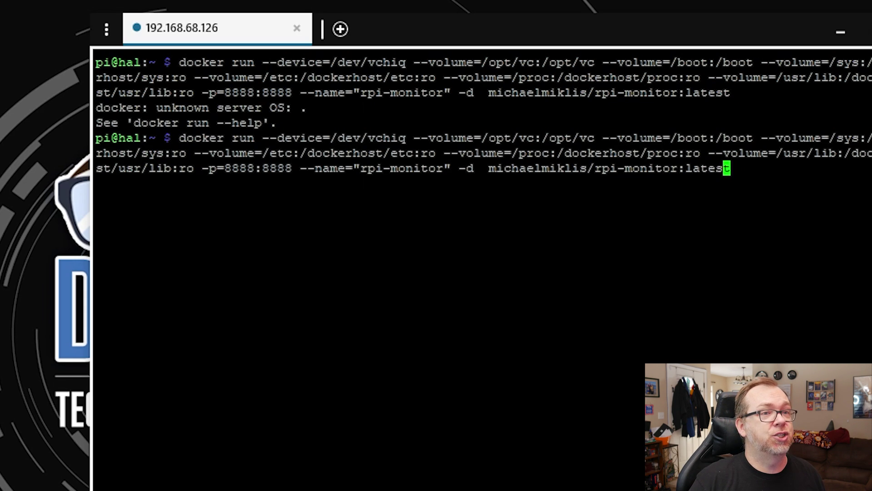
{"action": "key", "text": "Left"}
{"action": "key", "text": "Left"}
{"action": "key", "text": "Left"}
{"action": "key", "text": "Left"}
{"action": "key", "text": "Left"}
{"action": "key", "text": "Left"}
{"action": "key", "text": "Left"}
{"action": "key", "text": "Left"}
{"action": "key", "text": "Left"}
{"action": "key", "text": "Left"}
{"action": "key", "text": "Left"}
{"action": "key", "text": "Left"}
{"action": "key", "text": "Left"}
{"action": "key", "text": "Left"}
{"action": "key", "text": "Left"}
{"action": "key", "text": "Left"}
{"action": "key", "text": "Left"}
{"action": "key", "text": "Left"}
{"action": "key", "text": "Left"}
{"action": "key", "text": "Left"}
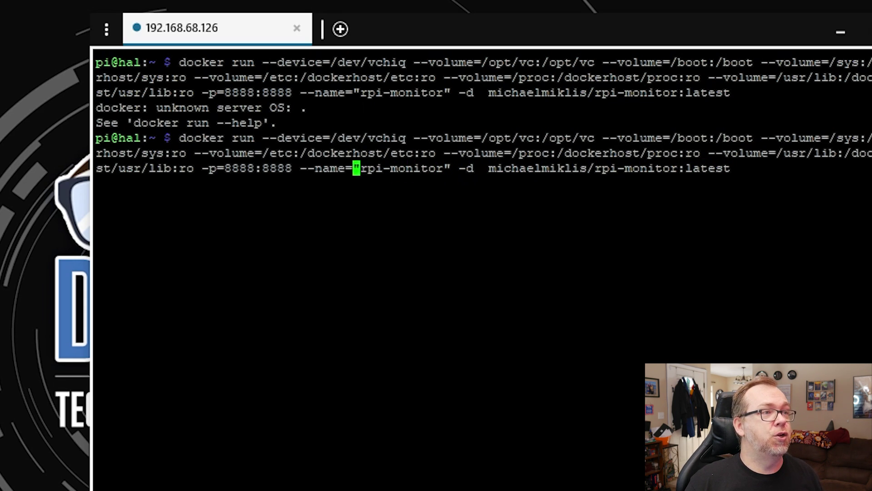
{"action": "key", "text": "Left"}
{"action": "key", "text": "Left"}
{"action": "key", "text": "Left"}
{"action": "key", "text": "Left"}
{"action": "key", "text": "Left"}
{"action": "key", "text": "Left"}
{"action": "key", "text": "Left"}
{"action": "key", "text": "Left"}
{"action": "key", "text": "Left"}
{"action": "key", "text": "Left"}
{"action": "key", "text": "Left"}
{"action": "key", "text": "Left"}
{"action": "key", "text": "Left"}
{"action": "key", "text": "Left"}
{"action": "key", "text": "Left"}
{"action": "key", "text": "Left"}
{"action": "key", "text": "Left"}
{"action": "key", "text": "Left"}
{"action": "key", "text": "Left"}
{"action": "key", "text": "Left"}
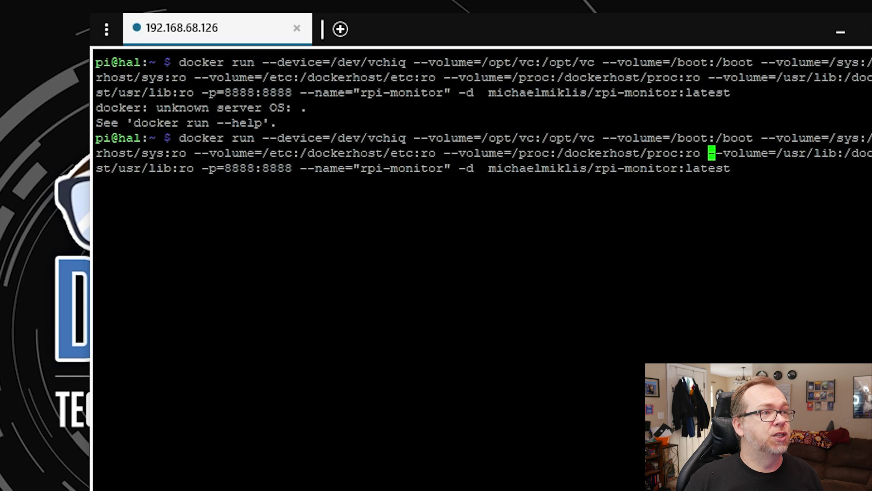
{"action": "key", "text": "Left"}
{"action": "key", "text": "Left"}
{"action": "key", "text": "Left"}
{"action": "key", "text": "Left"}
{"action": "key", "text": "Left"}
{"action": "key", "text": "Left"}
{"action": "key", "text": "Left"}
{"action": "key", "text": "Left"}
{"action": "key", "text": "Left"}
{"action": "key", "text": "Left"}
{"action": "key", "text": "Left"}
{"action": "key", "text": "Left"}
{"action": "key", "text": "Left"}
{"action": "key", "text": "Left"}
{"action": "key", "text": "Left"}
{"action": "key", "text": "Left"}
{"action": "key", "text": "Left"}
{"action": "key", "text": "Left"}
{"action": "key", "text": "Left"}
{"action": "key", "text": "Left"}
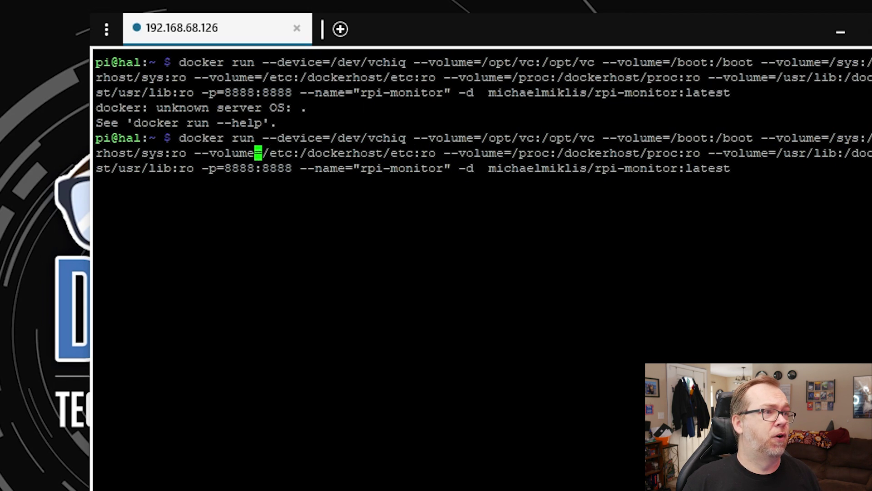
{"action": "key", "text": "Left"}
{"action": "key", "text": "Left"}
{"action": "key", "text": "Left"}
{"action": "key", "text": "Left"}
{"action": "key", "text": "Left"}
{"action": "key", "text": "Left"}
{"action": "key", "text": "Left"}
{"action": "key", "text": "Left"}
{"action": "key", "text": "Left"}
{"action": "key", "text": "Left"}
{"action": "key", "text": "Left"}
{"action": "key", "text": "Left"}
{"action": "key", "text": "Left"}
{"action": "key", "text": "Left"}
{"action": "key", "text": "Left"}
{"action": "key", "text": "Left"}
{"action": "key", "text": "Left"}
{"action": "key", "text": "Left"}
{"action": "key", "text": "Left"}
{"action": "key", "text": "Left"}
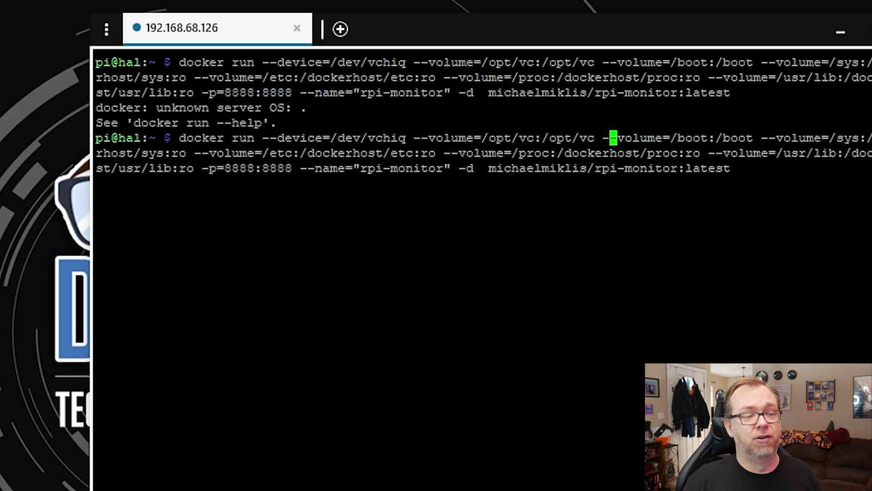
{"action": "key", "text": "Left"}
{"action": "key", "text": "Left"}
{"action": "key", "text": "Left"}
{"action": "key", "text": "Left"}
{"action": "key", "text": "Left"}
{"action": "key", "text": "Left"}
{"action": "key", "text": "Left"}
{"action": "key", "text": "Left"}
{"action": "key", "text": "Left"}
{"action": "key", "text": "Left"}
{"action": "key", "text": "Left"}
{"action": "key", "text": "Left"}
{"action": "key", "text": "Left"}
{"action": "key", "text": "Left"}
{"action": "key", "text": "Left"}
{"action": "key", "text": "Left"}
{"action": "key", "text": "Left"}
{"action": "key", "text": "Left"}
{"action": "key", "text": "Left"}
{"action": "key", "text": "Left"}
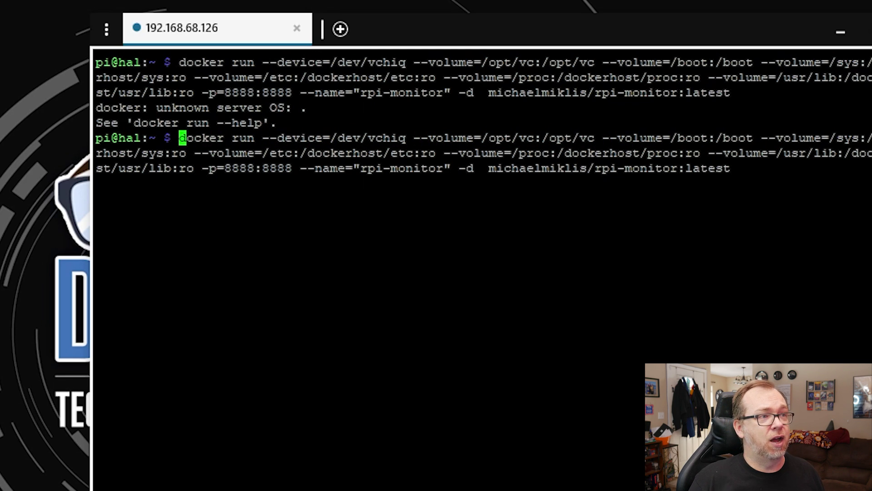
{"action": "type", "text": "sudo"}
{"action": "key", "text": "Return"}
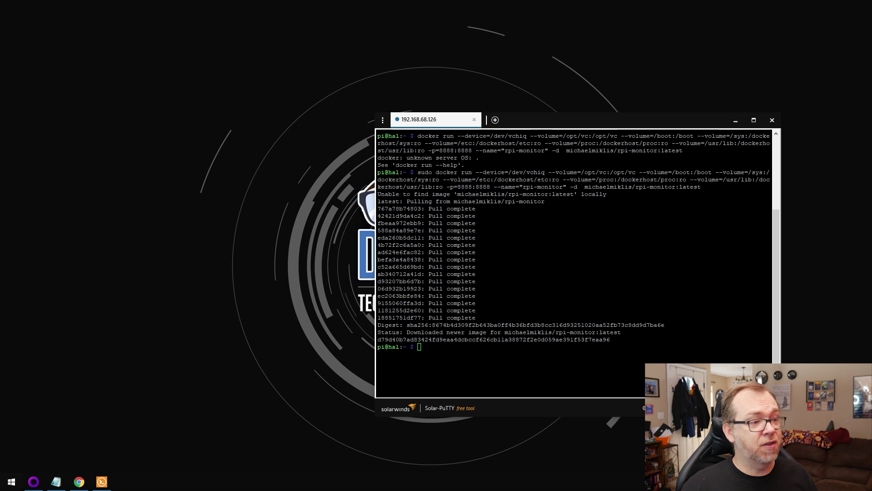
{"action": "left_click", "coordinate": [79, 481]}
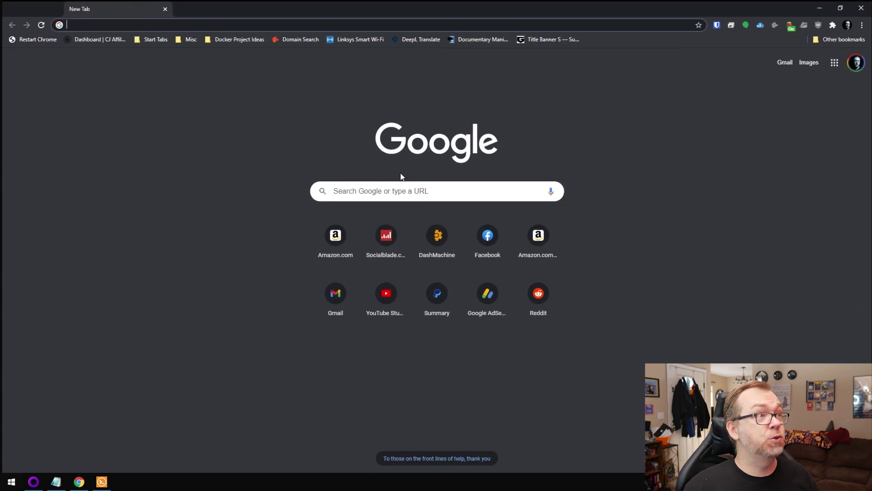
{"action": "left_click", "coordinate": [170, 19]}
{"action": "type", "text": "http://"}
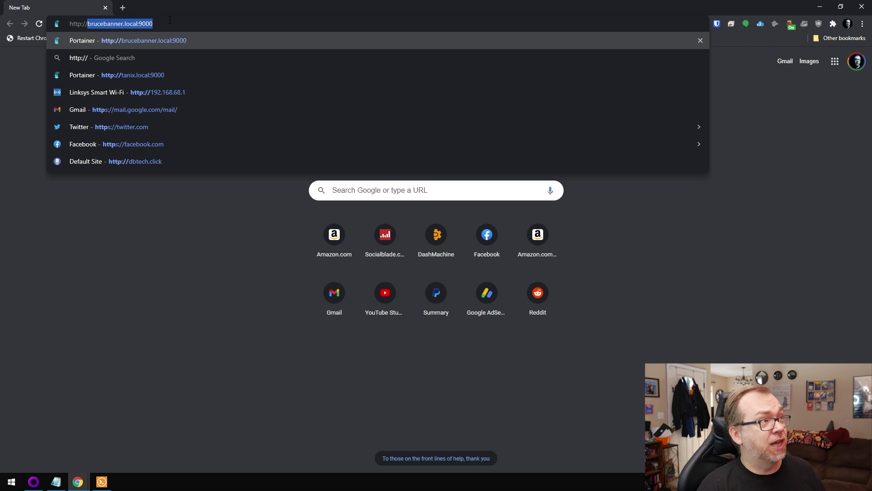
{"action": "type", "text": "hal.local:"}
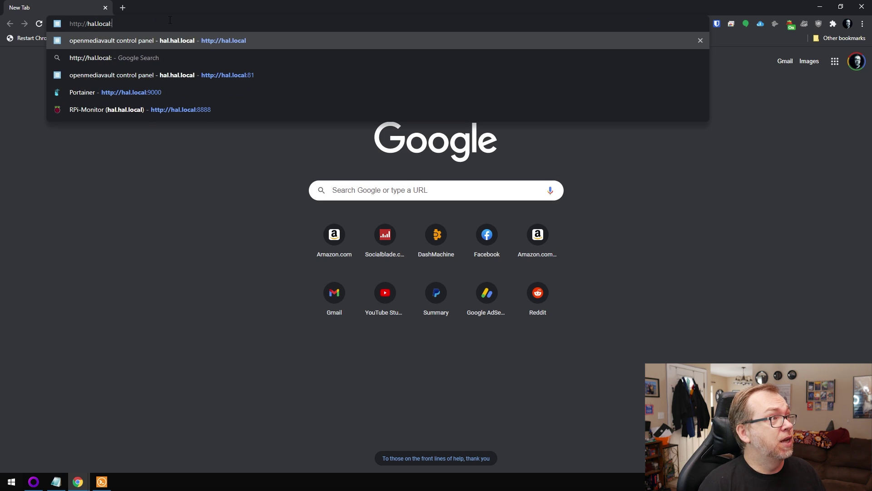
{"action": "type", "text": "8888"}
{"action": "key", "text": "Return"}
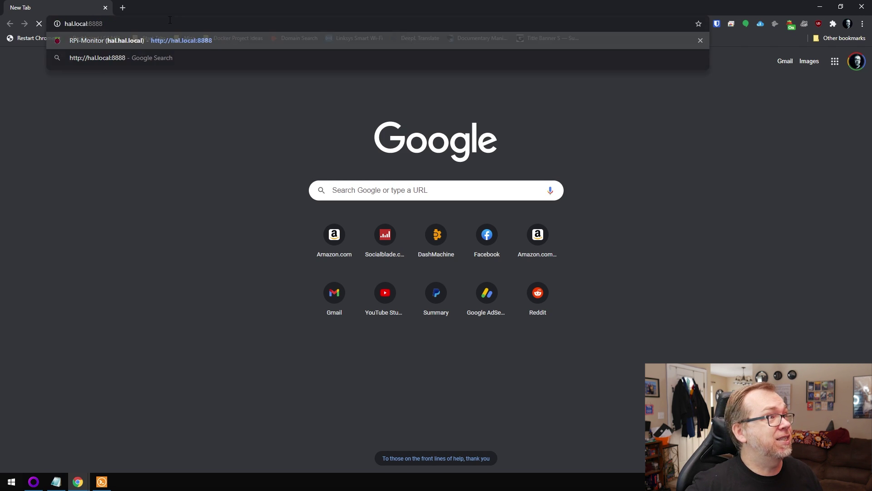